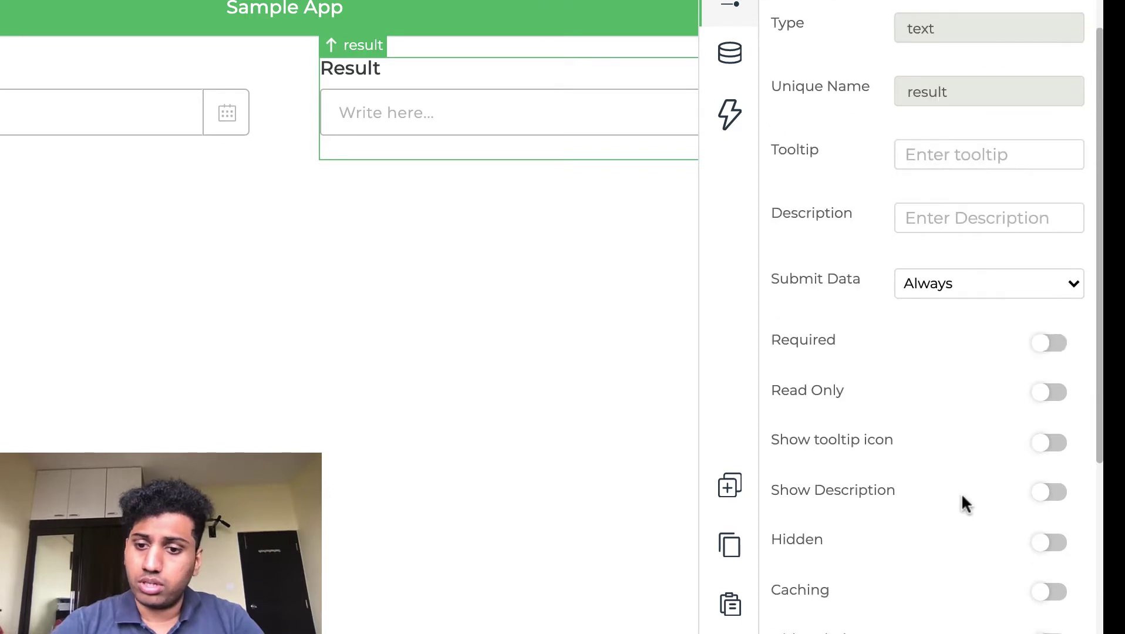
# Make the Result text field read-only.
pyautogui.click(1044, 363)
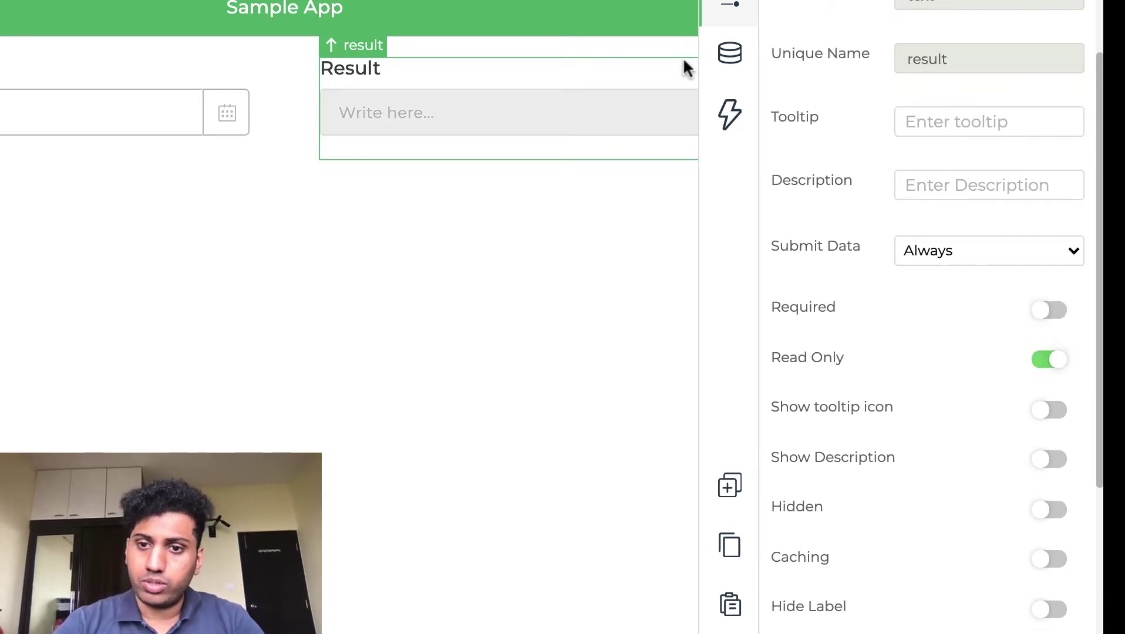
pyautogui.click(736, 22)
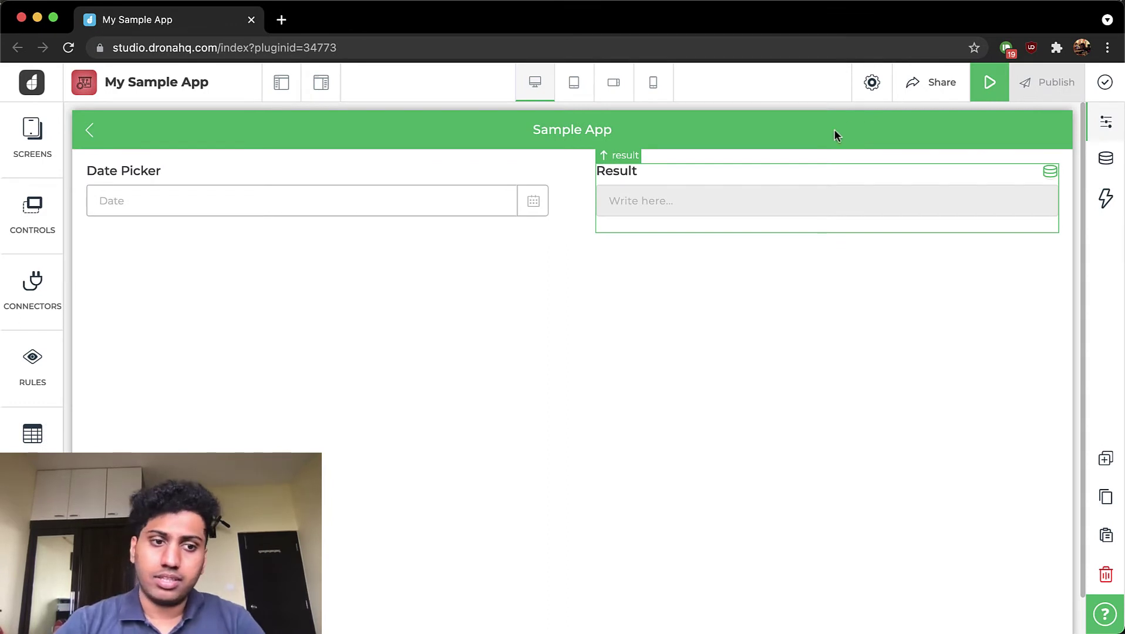
pyautogui.click(1102, 122)
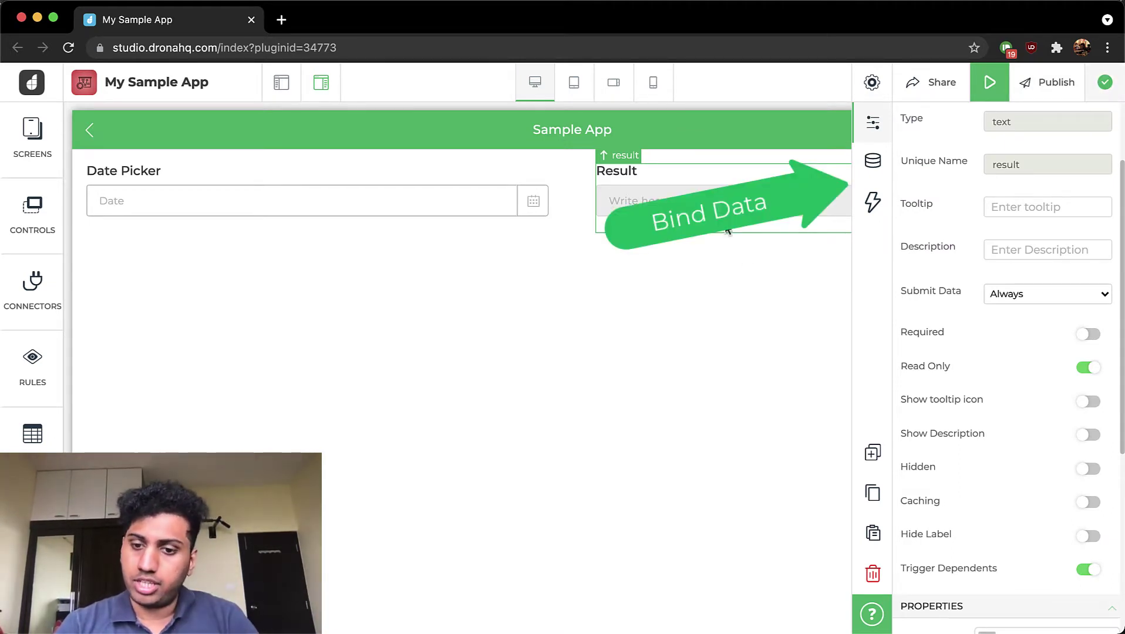
# Bind the Result field's data to a custom formula, entering DATESTR with the datepicker control as its first argument.
pyautogui.click(873, 180)
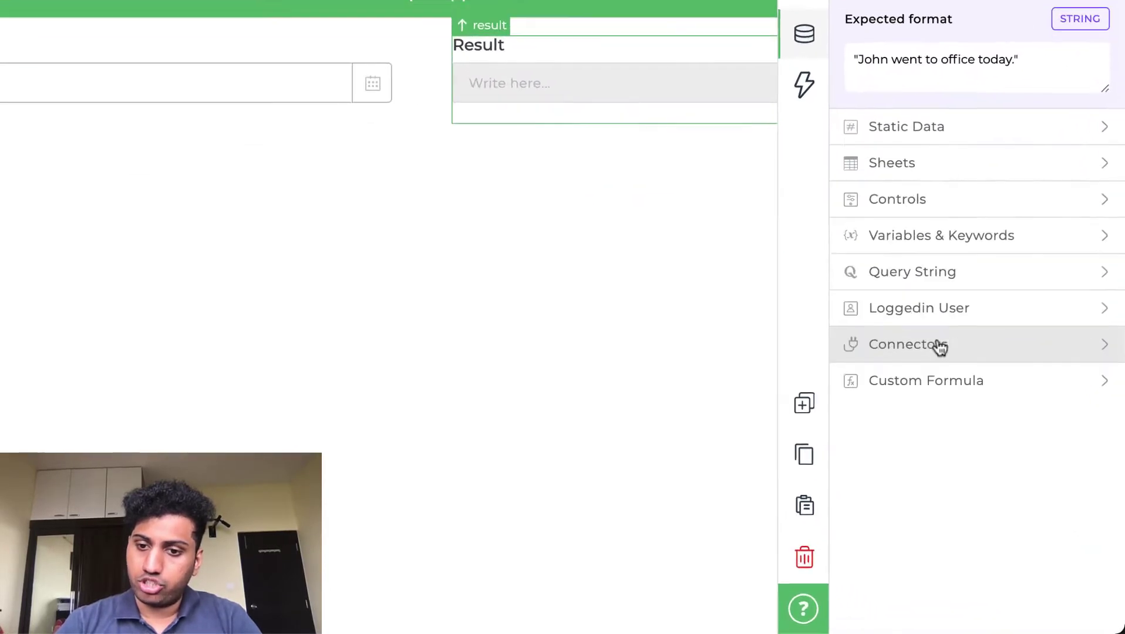
pyautogui.click(935, 381)
pyautogui.click(946, 482)
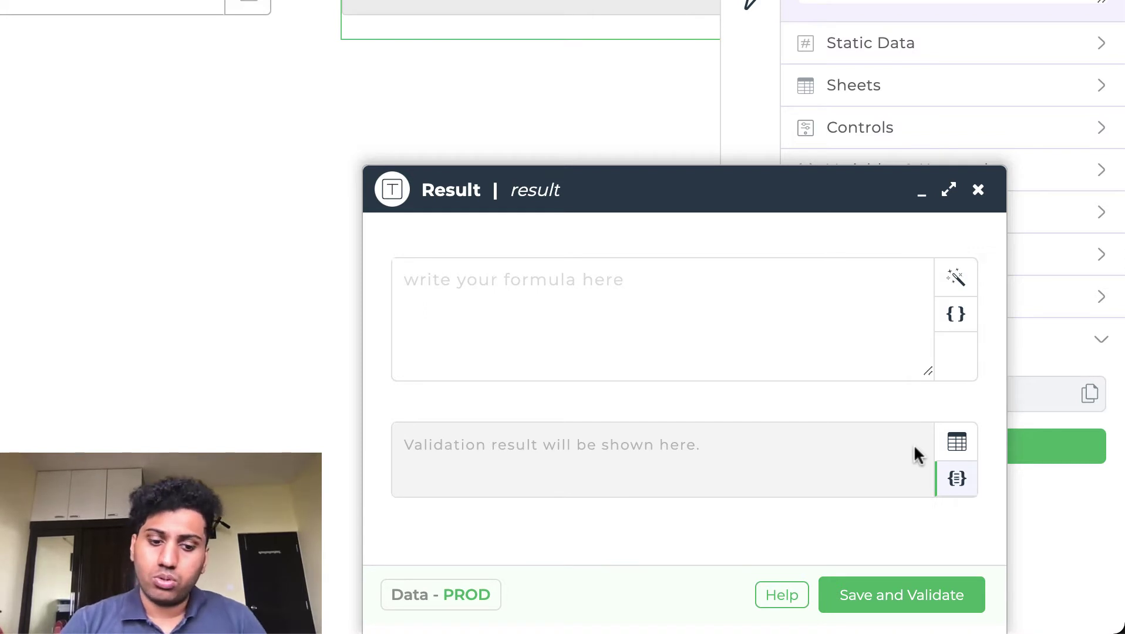
pyautogui.write('DAT')
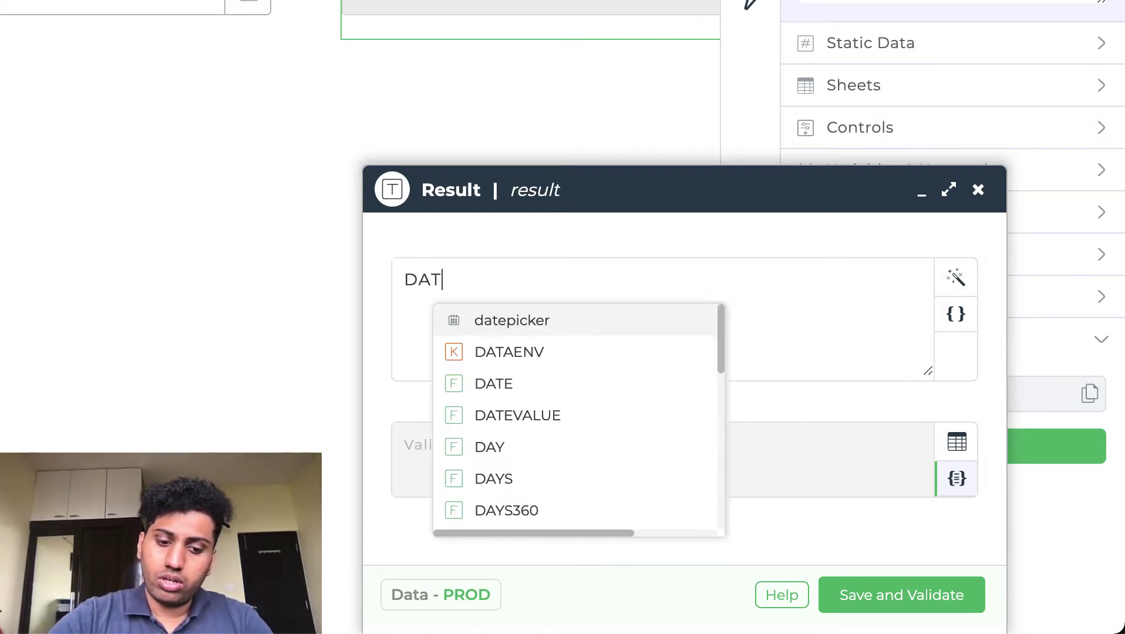
pyautogui.write('ESTR')
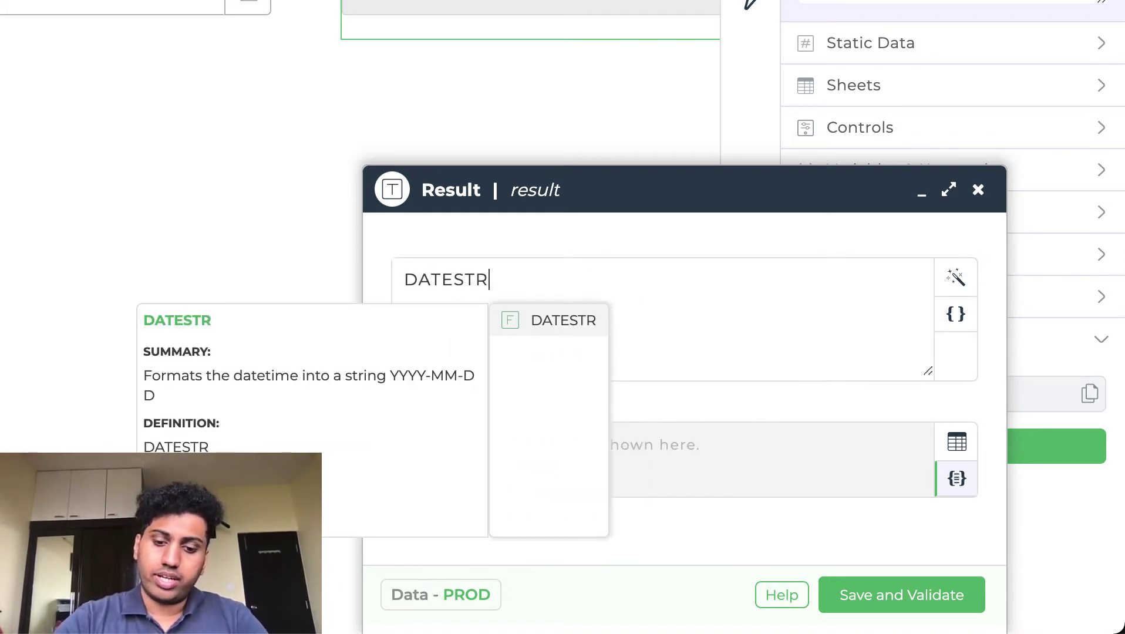
pyautogui.write('()')
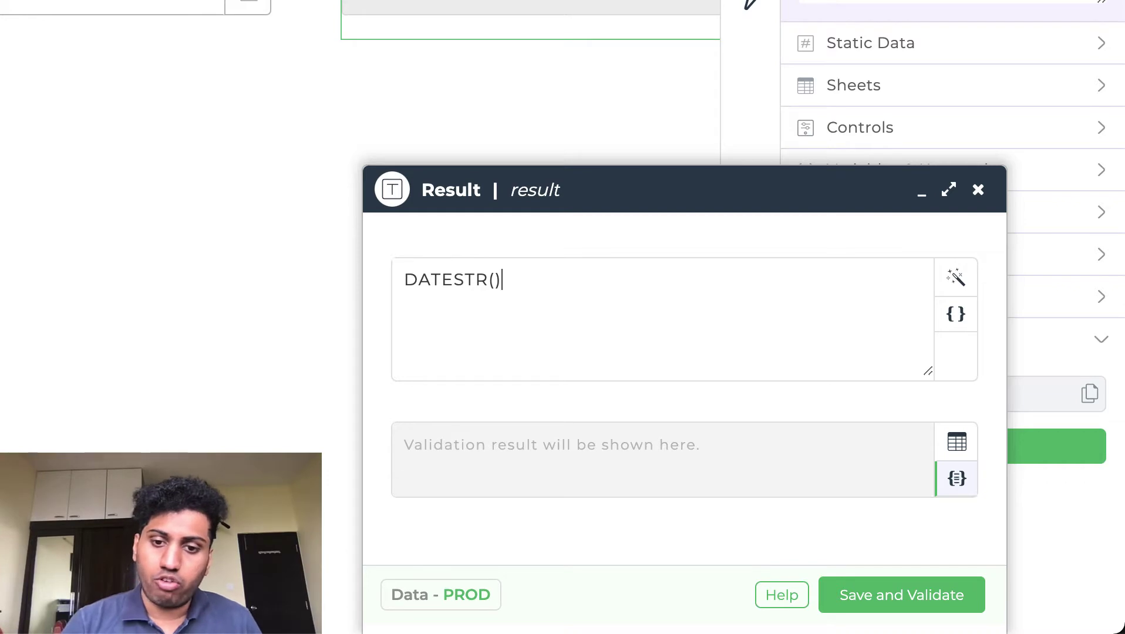
pyautogui.press('Left')
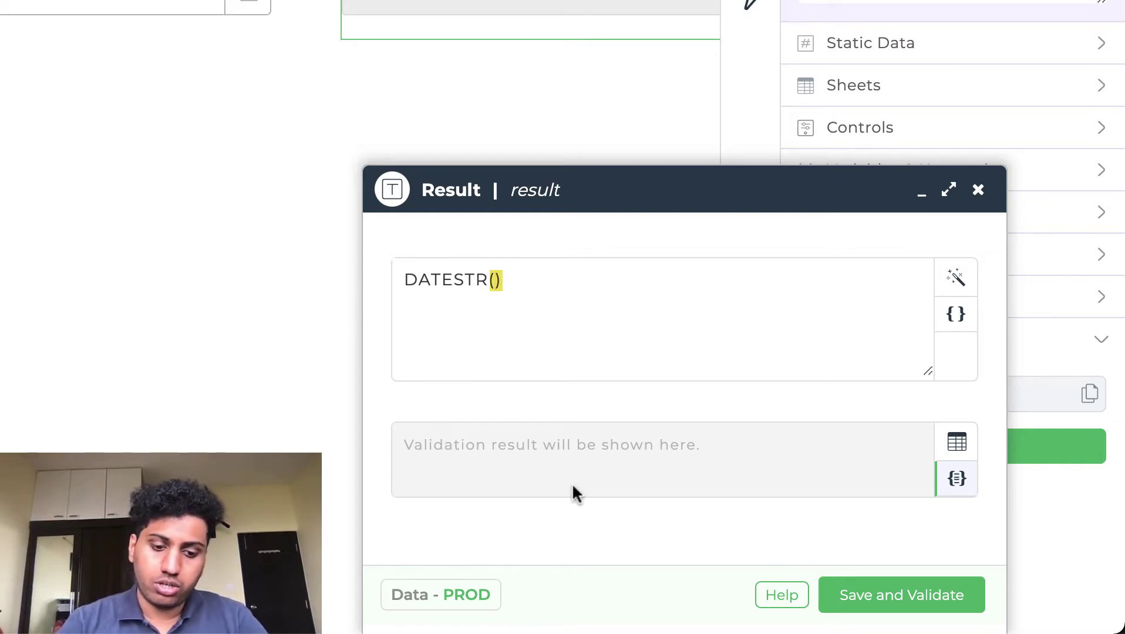
pyautogui.write('date')
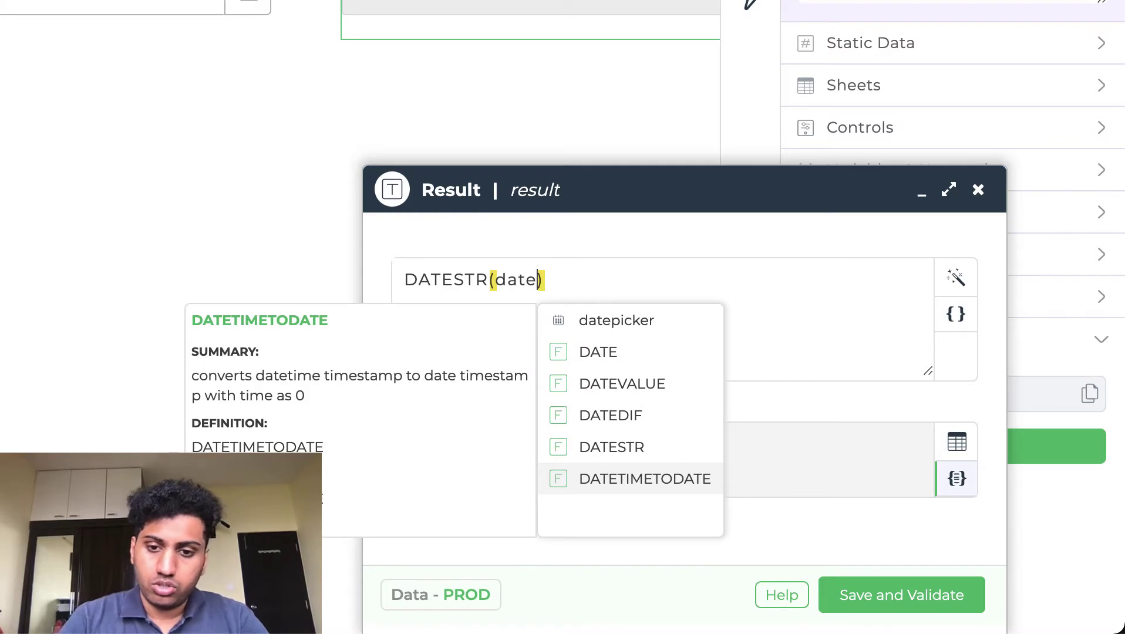
pyautogui.press('Down')
pyautogui.press('Return')
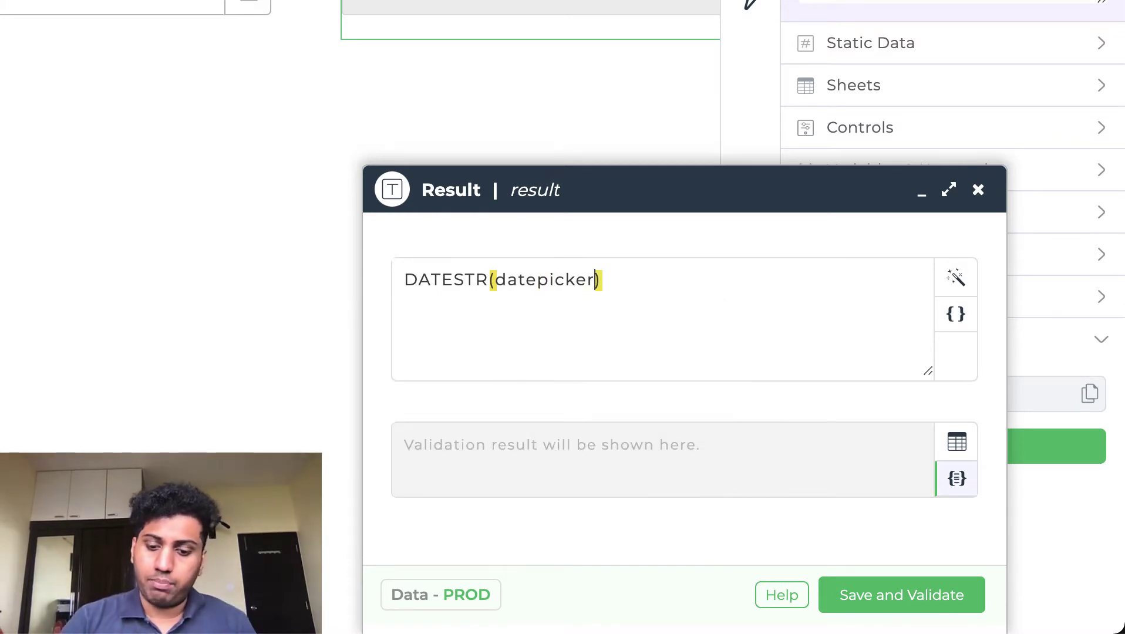
# Add "MMMM" as the DATESTR format argument, save and validate the formula, and close its editor.
pyautogui.write(',')
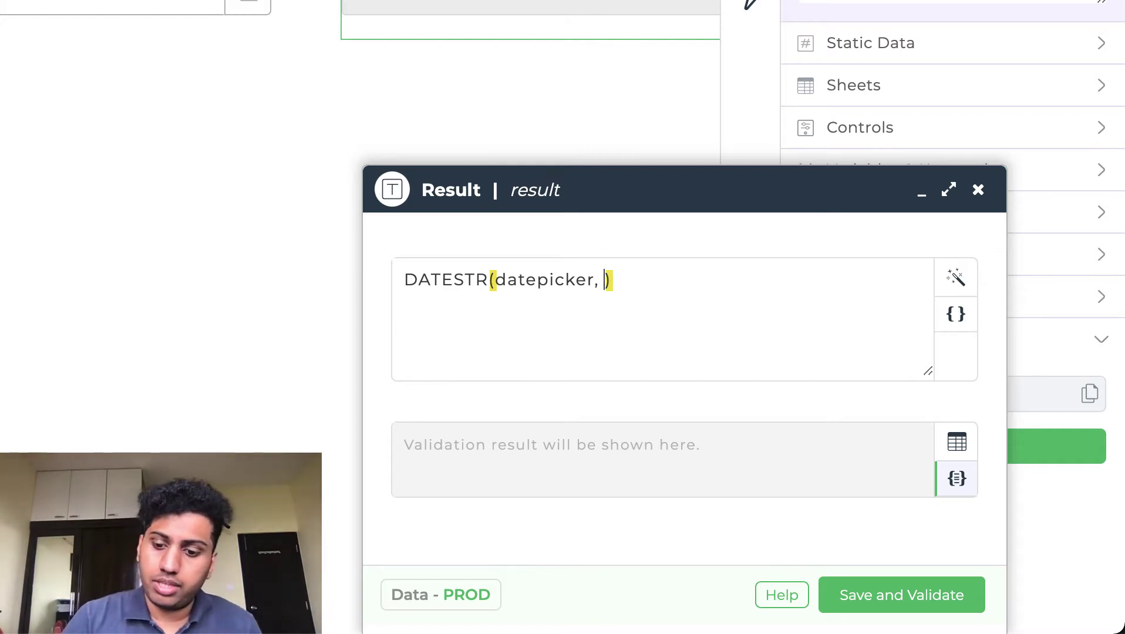
pyautogui.write('""')
pyautogui.click(611, 279)
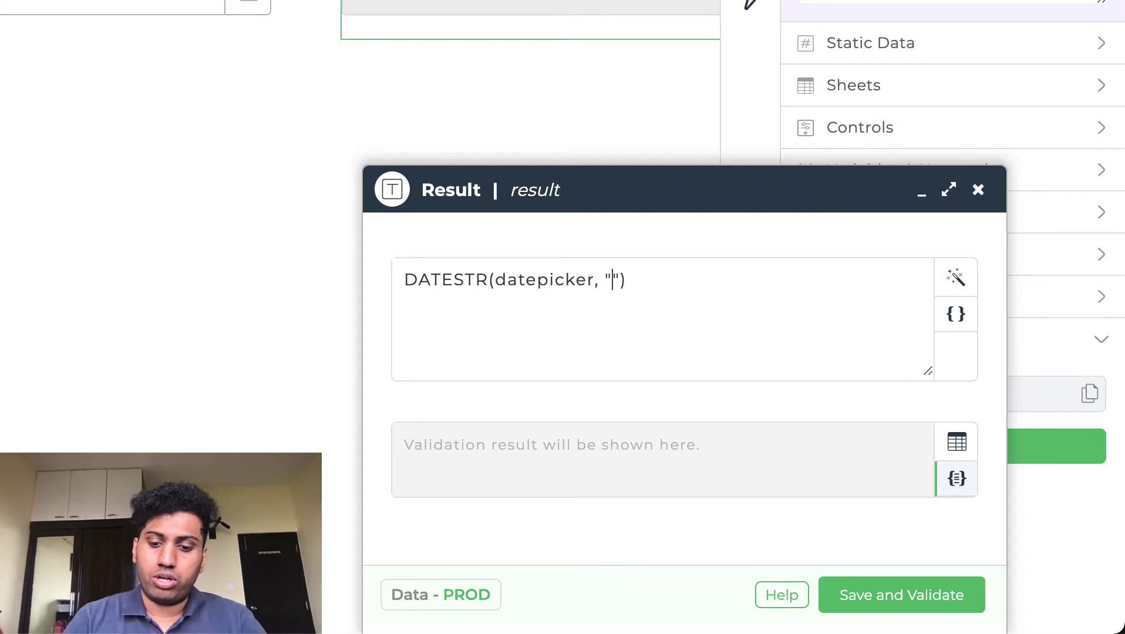
pyautogui.write('MMMM')
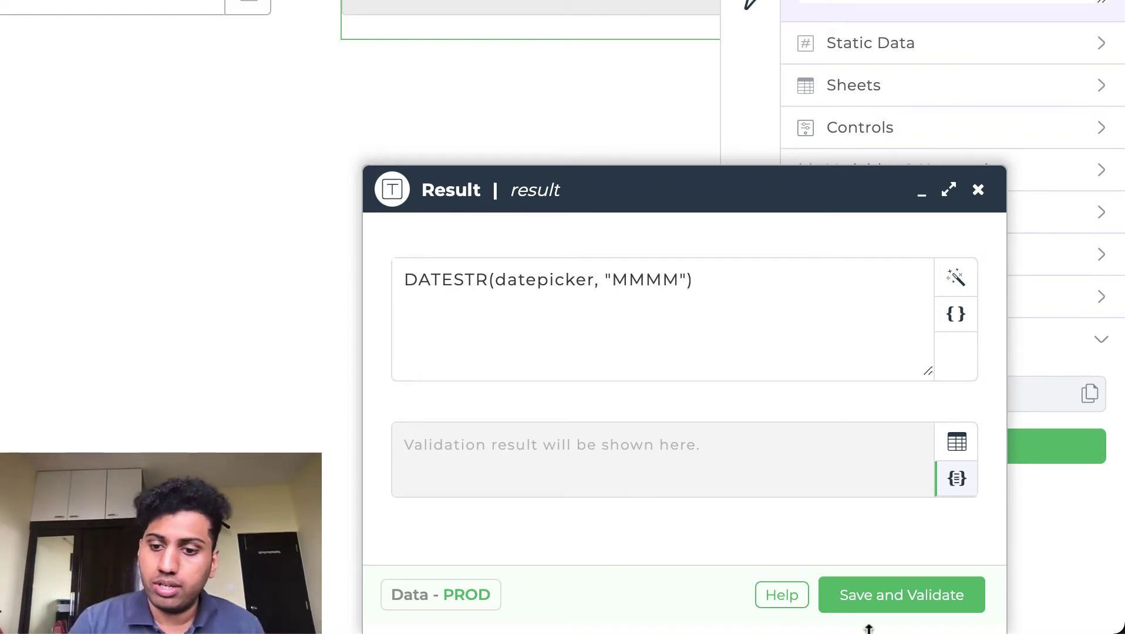
pyautogui.click(876, 605)
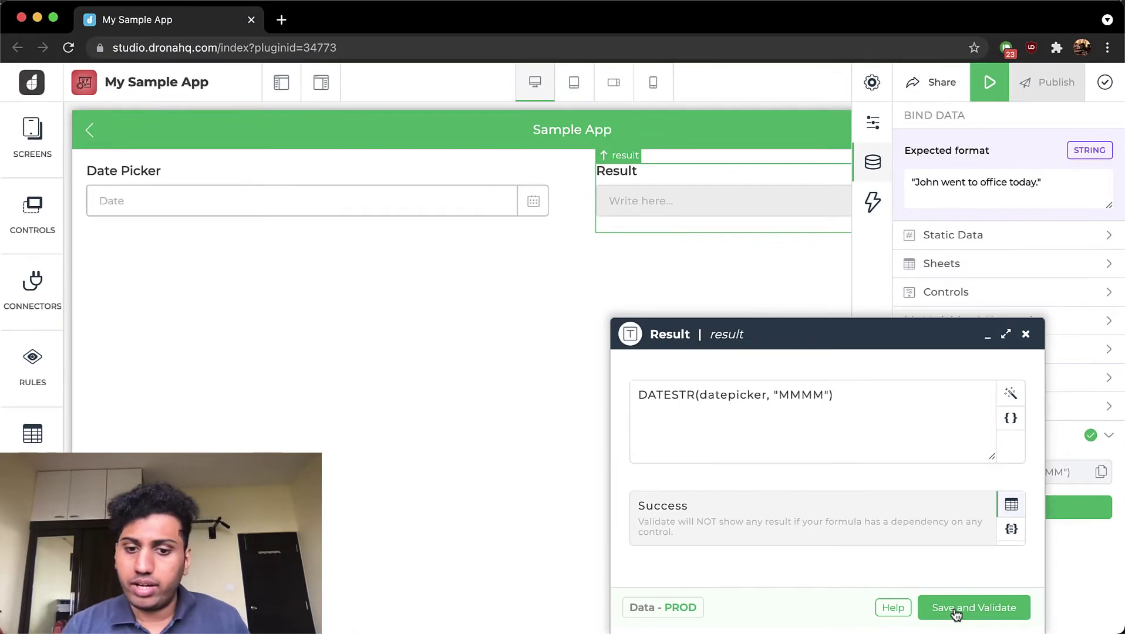
pyautogui.click(1025, 333)
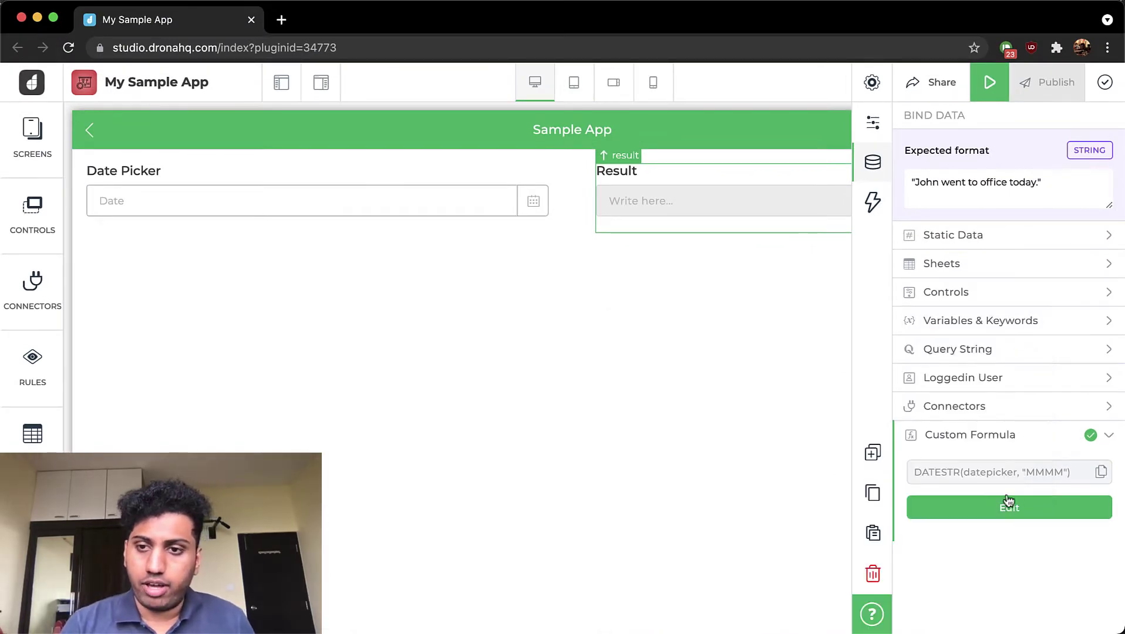
# Save the app and launch its preview.
pyautogui.click(1105, 79)
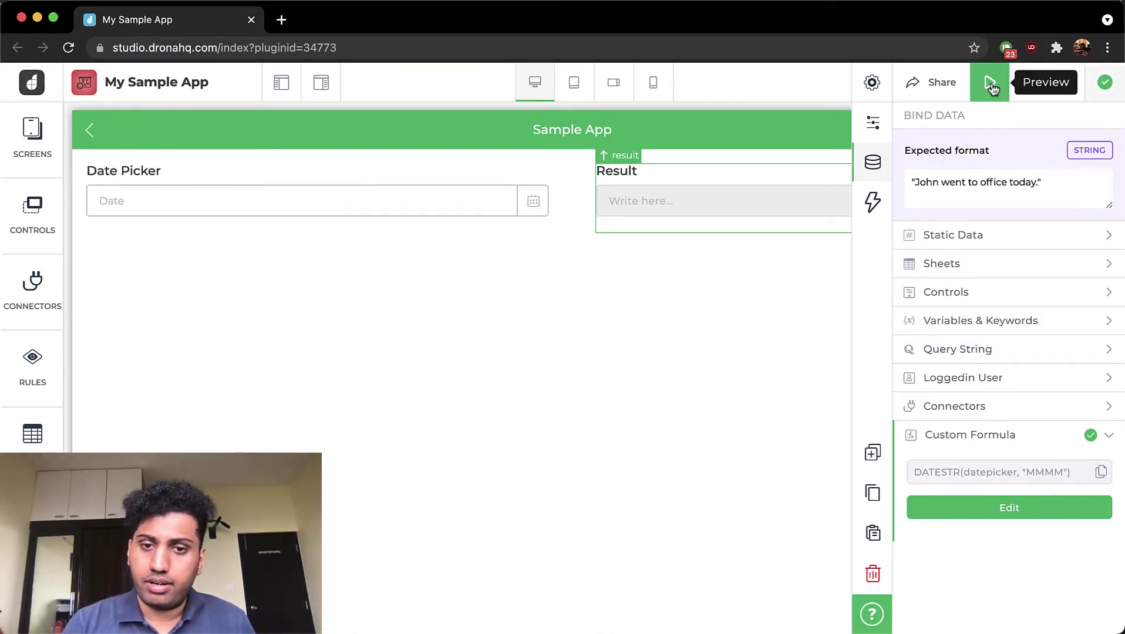
pyautogui.click(991, 86)
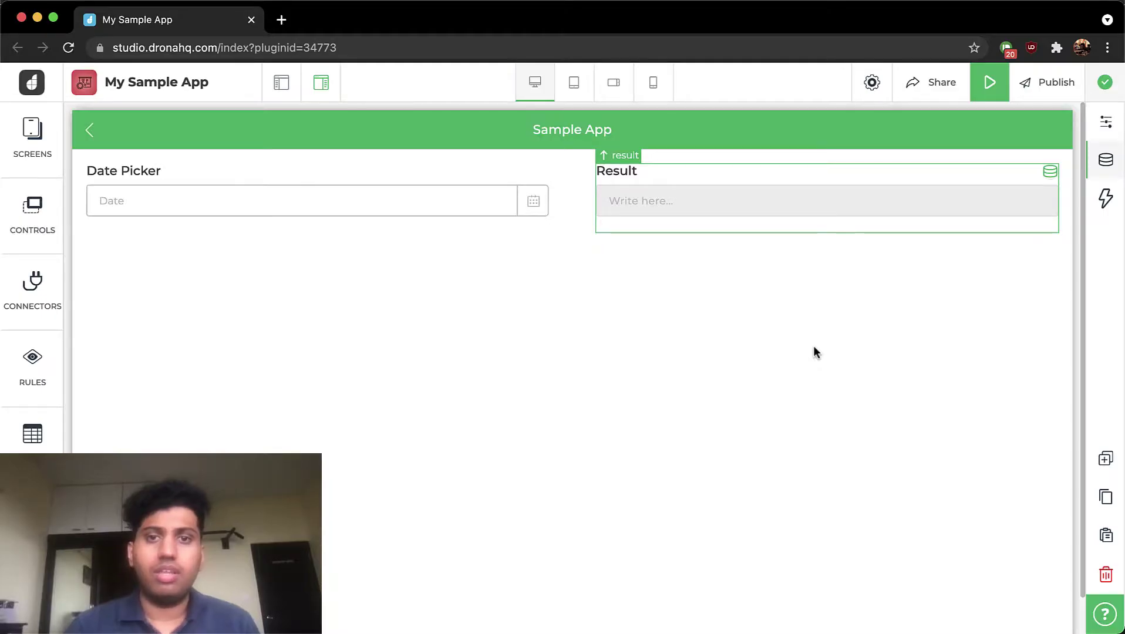
# Find the Time control by searching for "tim" and add it to the Sample App screen.
pyautogui.click(813, 348)
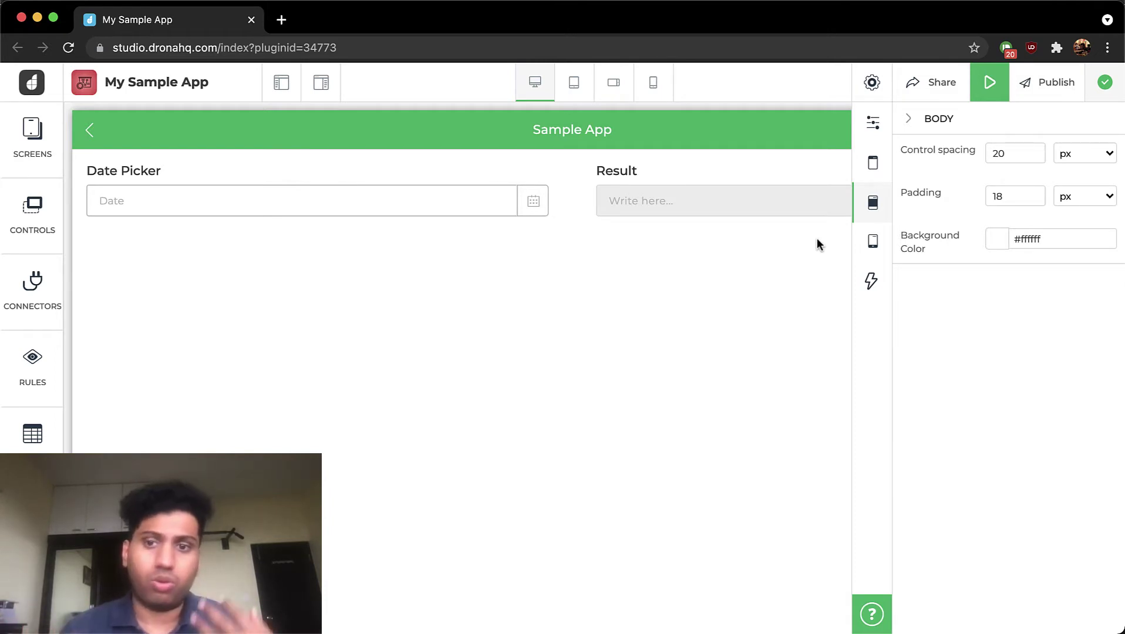
pyautogui.click(873, 203)
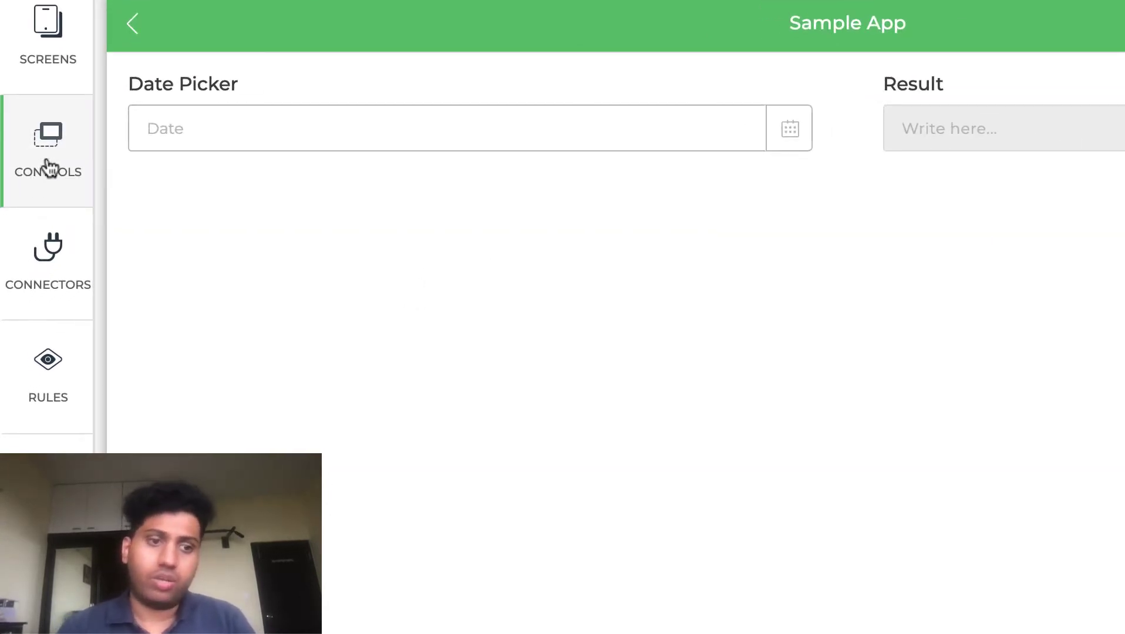
pyautogui.click(48, 168)
pyautogui.click(208, 67)
pyautogui.write('tim')
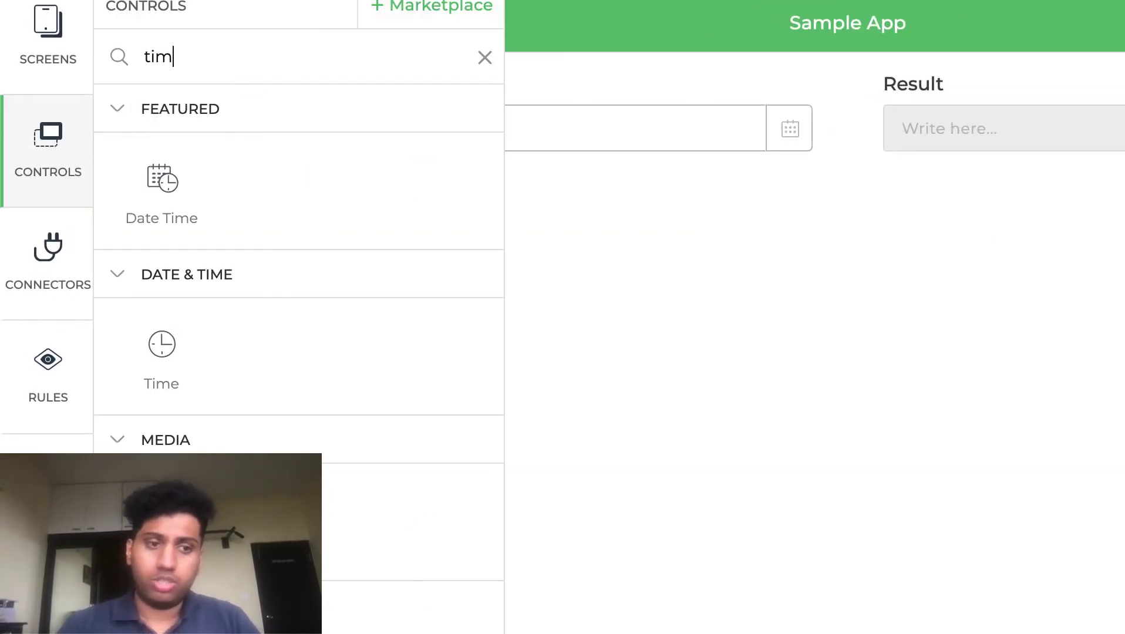
pyautogui.click(163, 369)
pyautogui.click(483, 58)
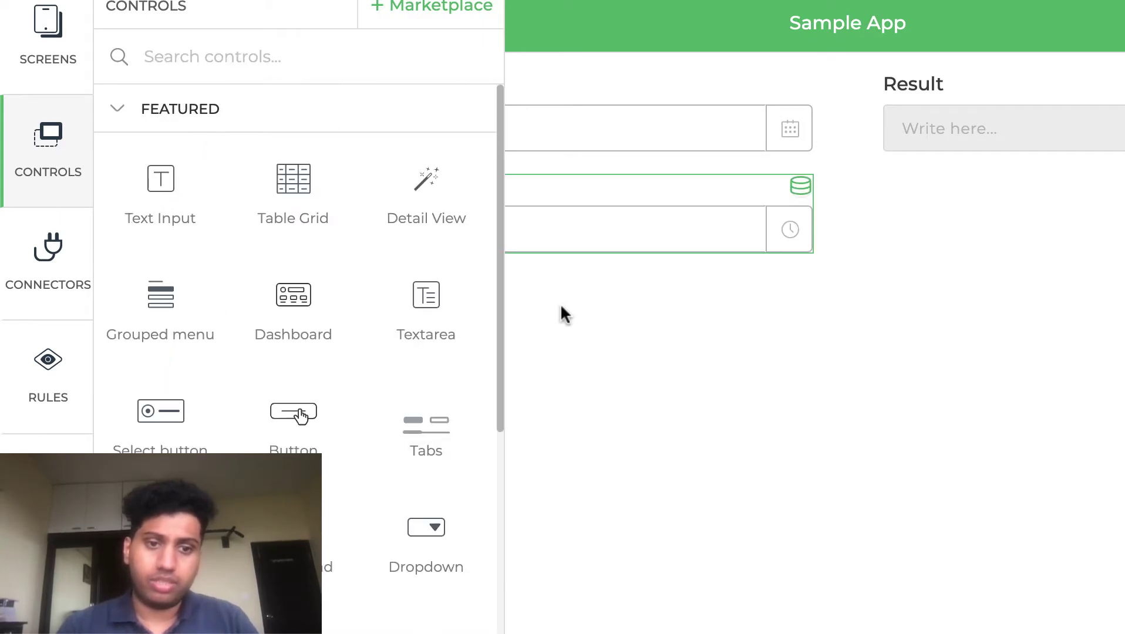
pyautogui.click(599, 374)
pyautogui.click(49, 138)
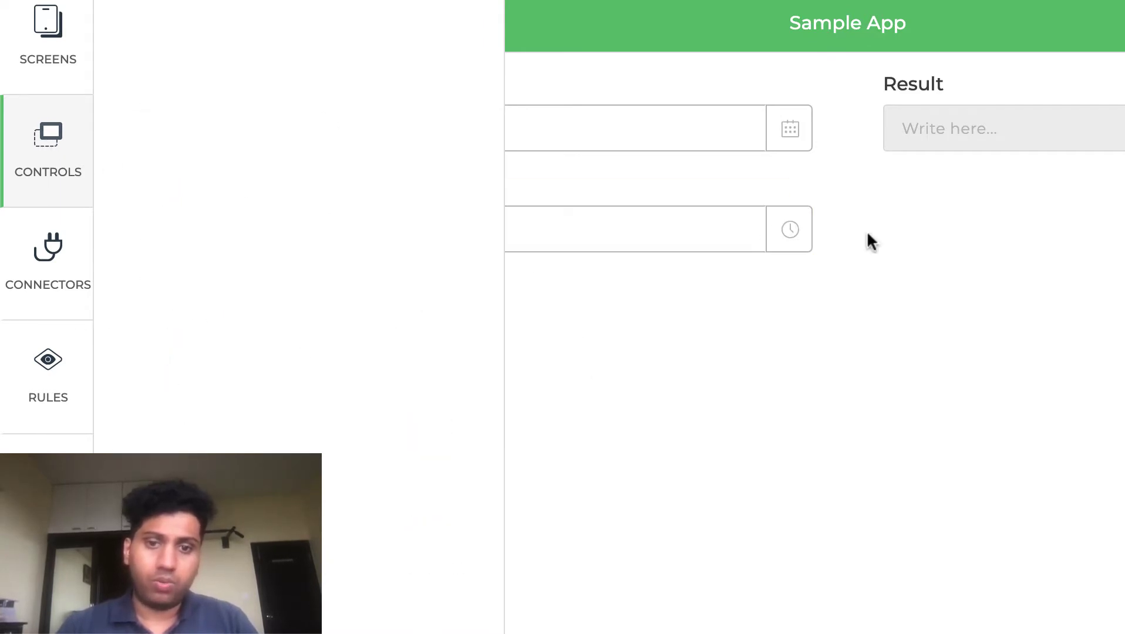
# Delete the Date Picker control from the screen.
pyautogui.click(927, 131)
pyautogui.click(714, 89)
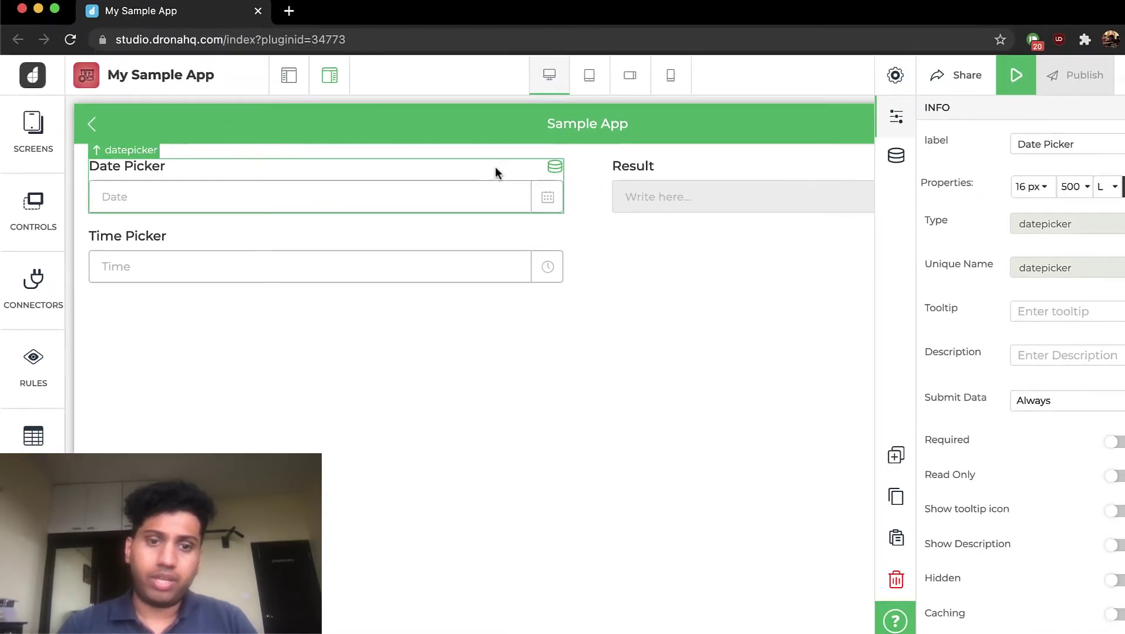
pyautogui.click(896, 580)
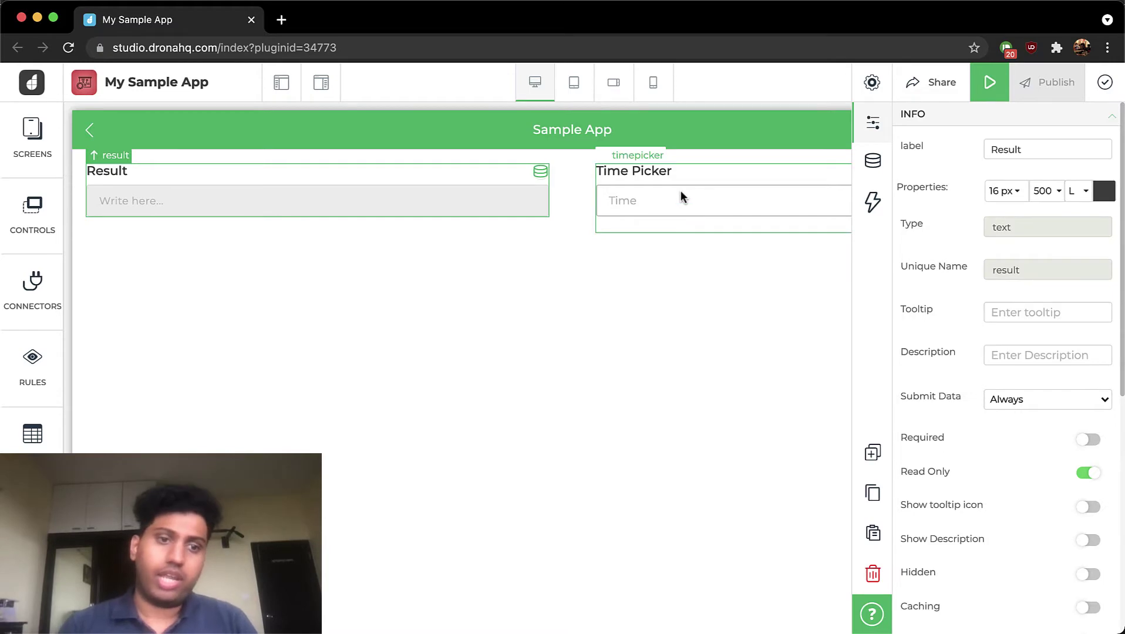
# Replace the Result field's custom formula with TIMESTR, passing timepicker as its argument.
pyautogui.click(873, 160)
pyautogui.click(1007, 435)
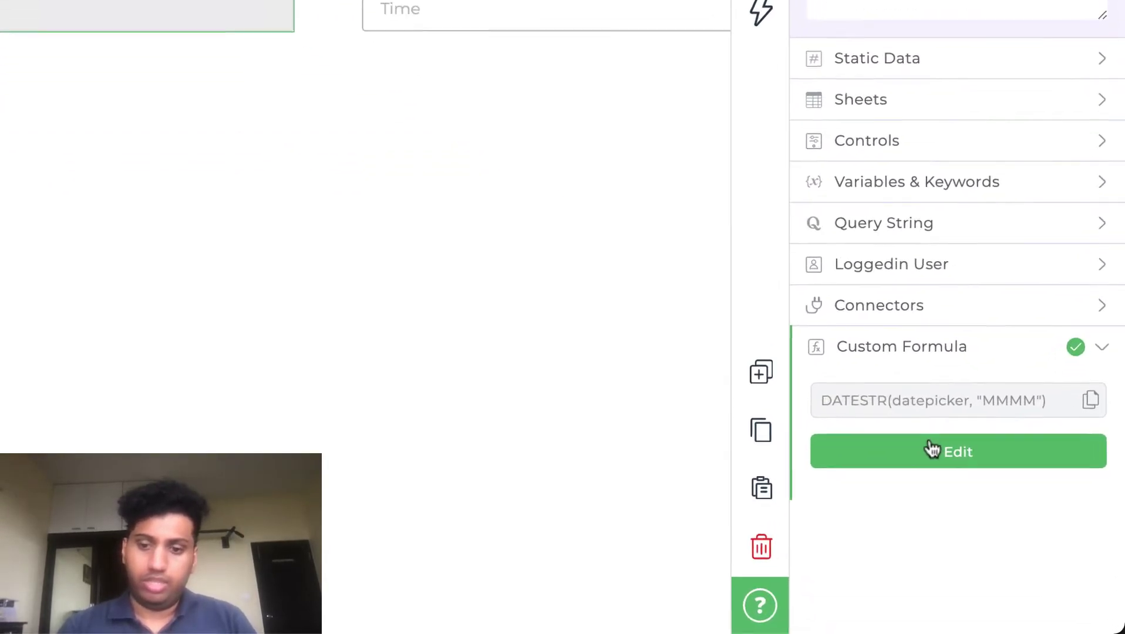
pyautogui.click(989, 507)
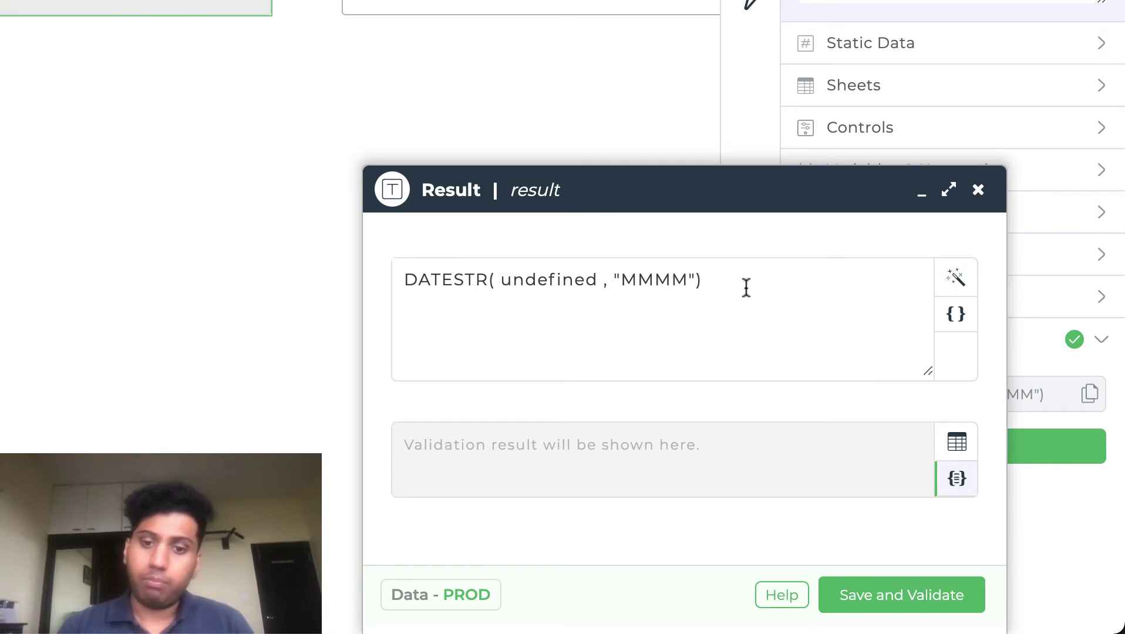
pyautogui.moveTo(746, 287); pyautogui.dragTo(361, 264)
pyautogui.press('BackSpace')
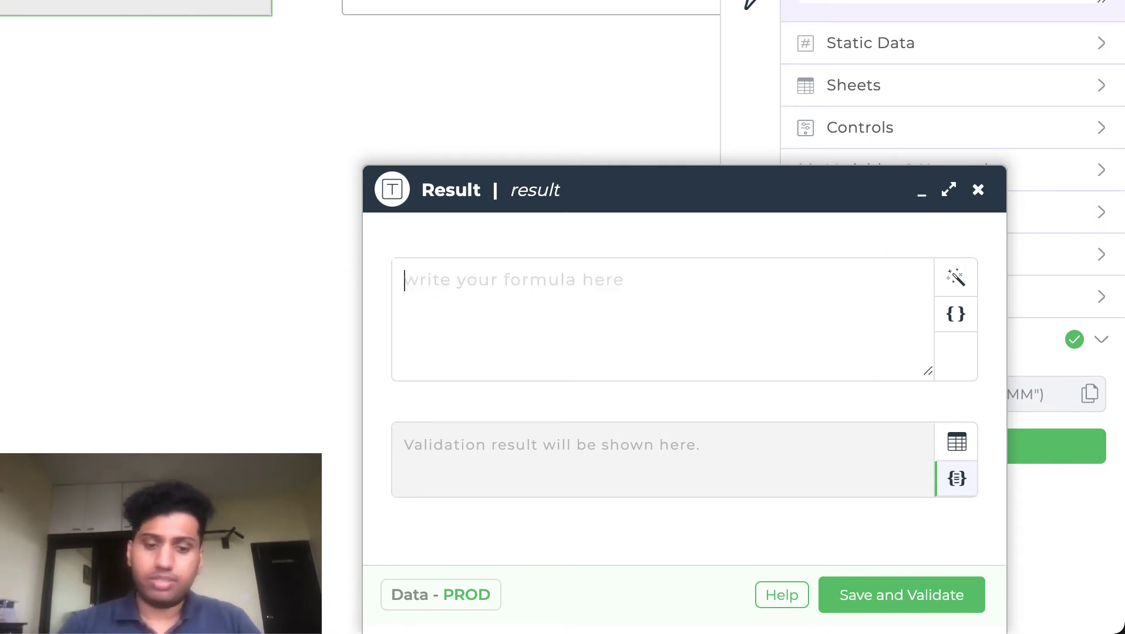
pyautogui.write('TI')
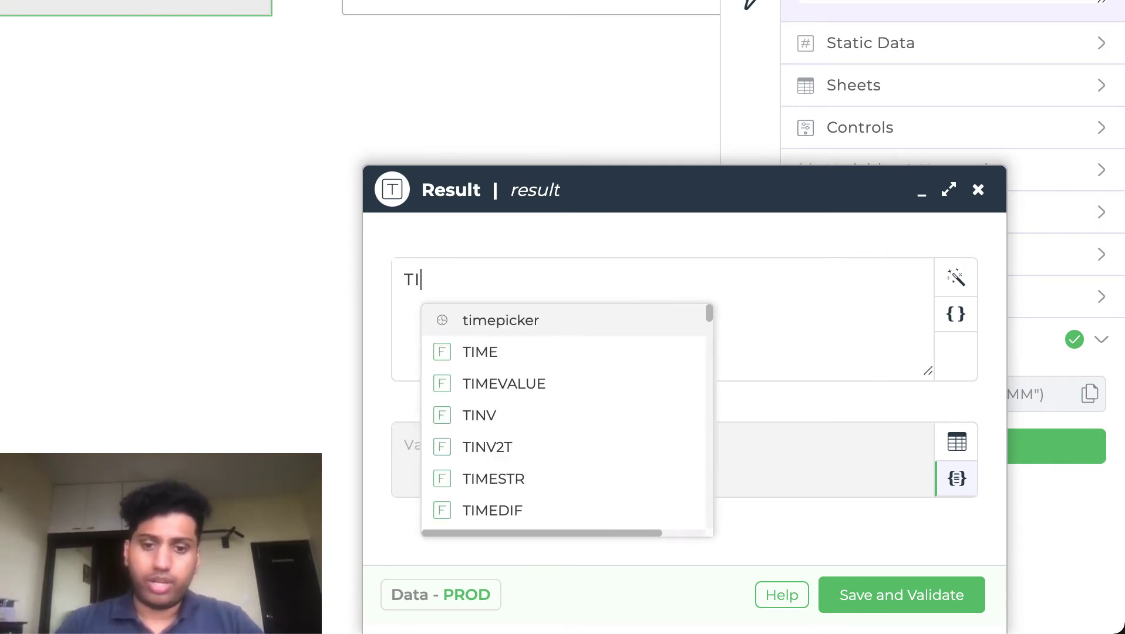
pyautogui.write('MEST')
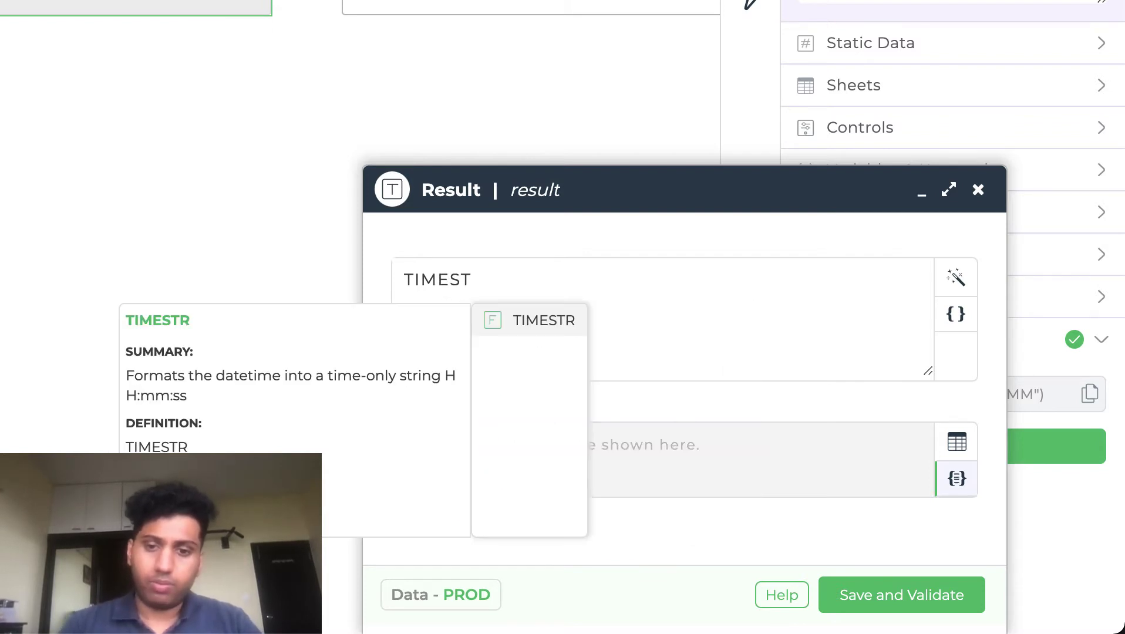
pyautogui.press('Return')
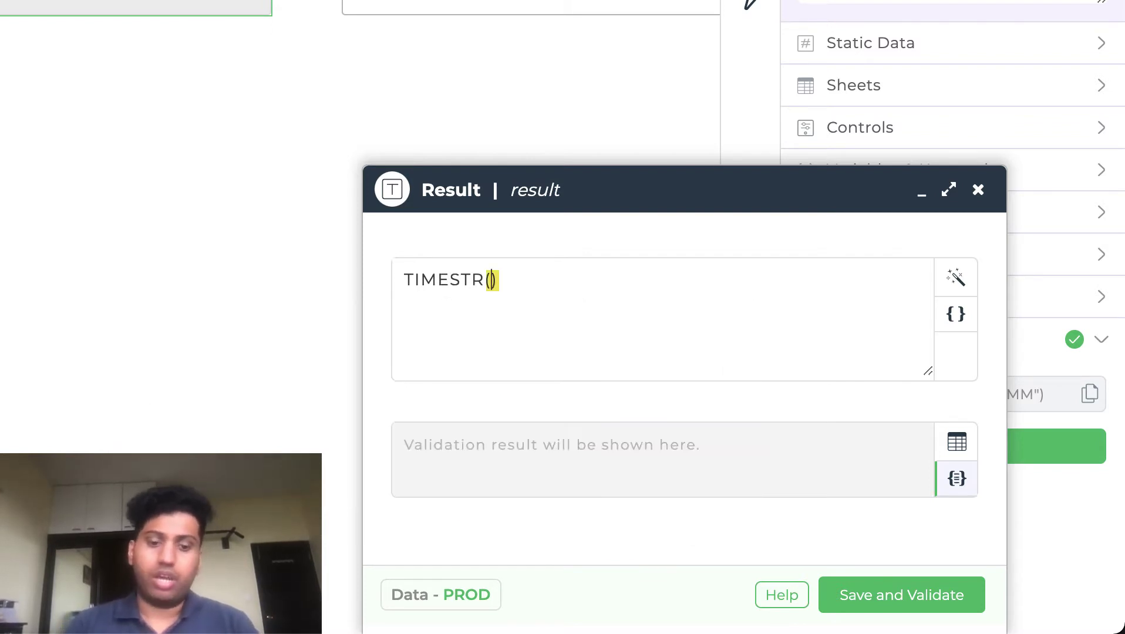
pyautogui.write('tim')
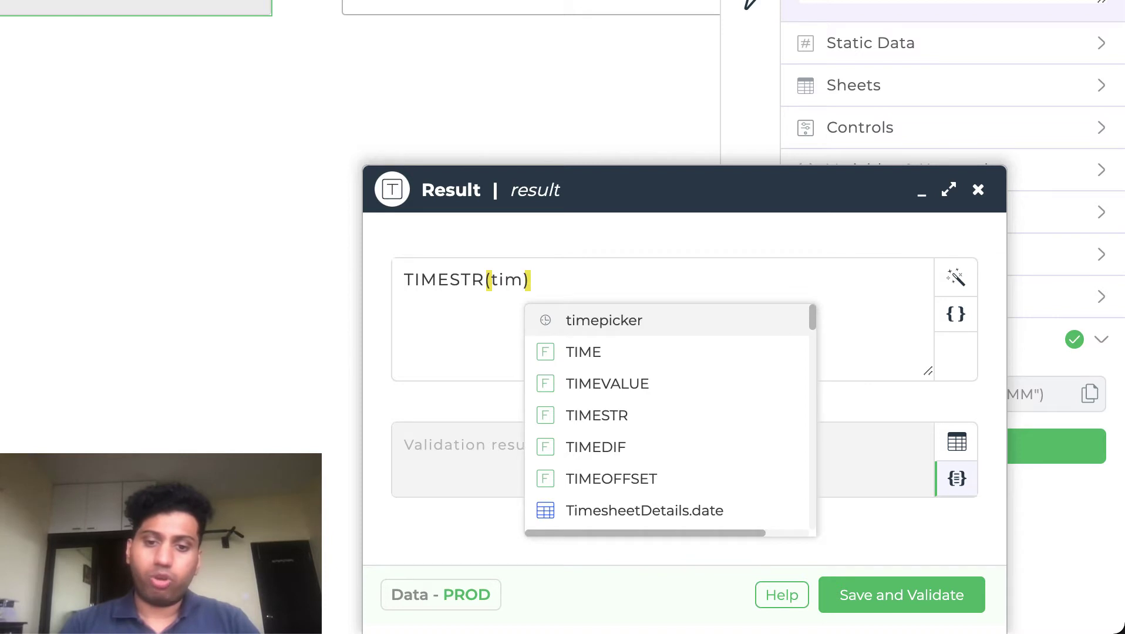
pyautogui.press('Return')
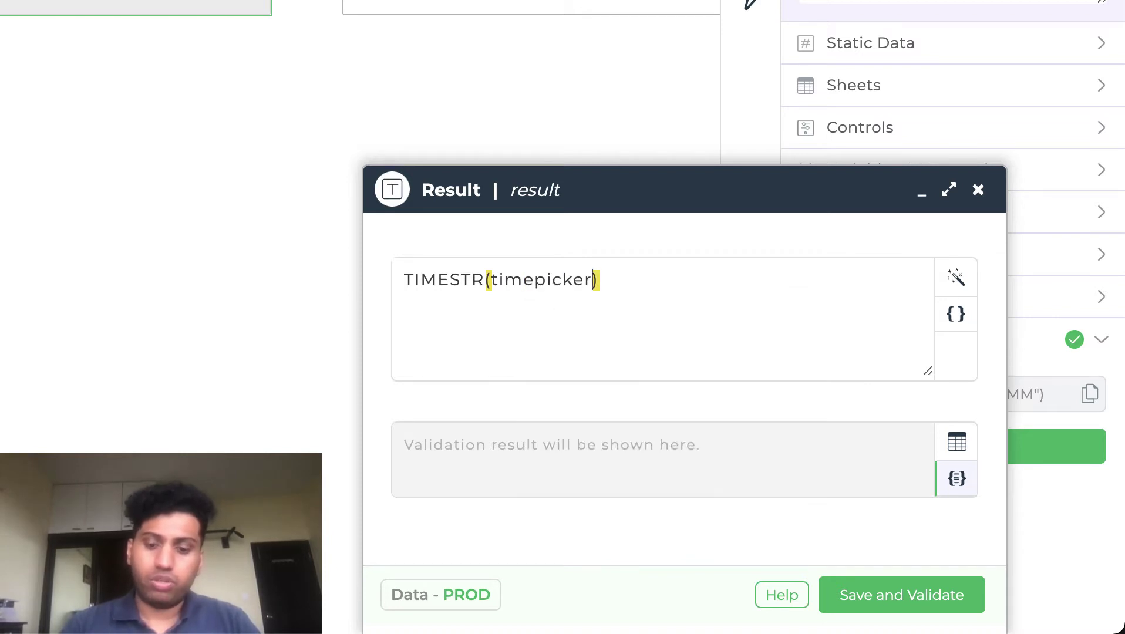
# Add "HH:mm" as the TIMESTR format argument, save and validate the formula, and close its editor.
pyautogui.write(', ')
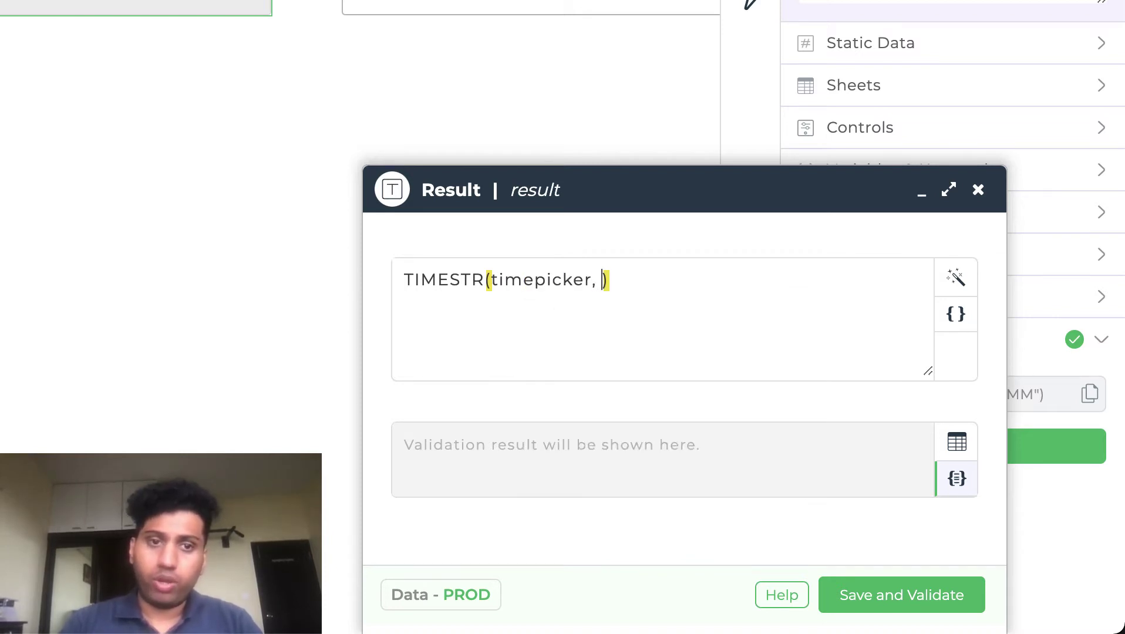
pyautogui.write('"')
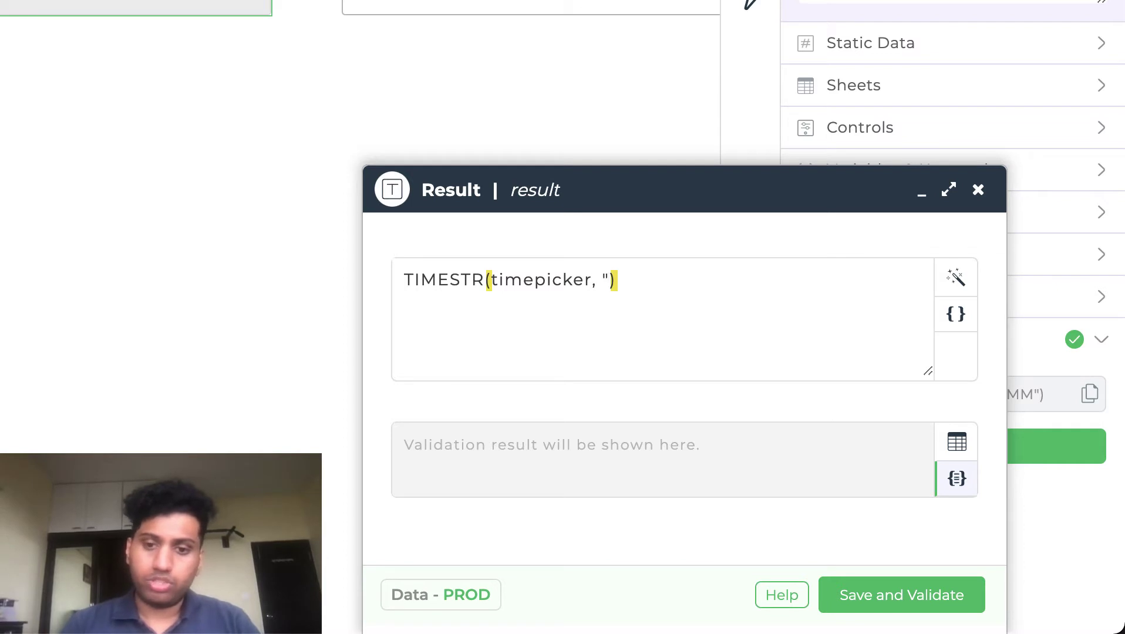
pyautogui.write('"')
pyautogui.click(609, 280)
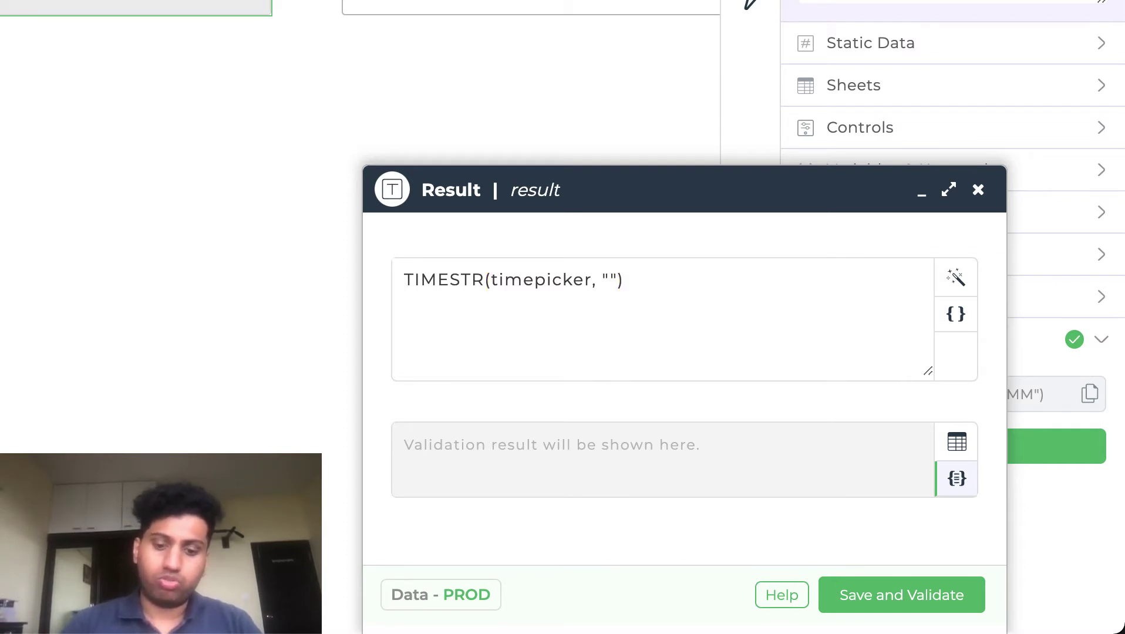
pyautogui.write('HH:mm')
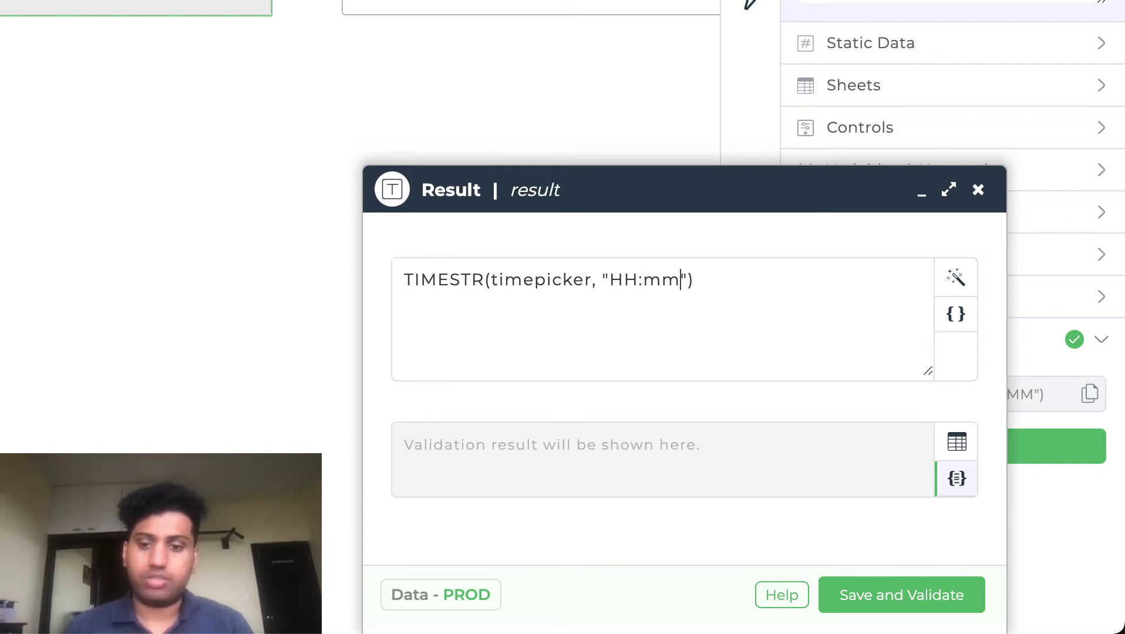
pyautogui.click(831, 593)
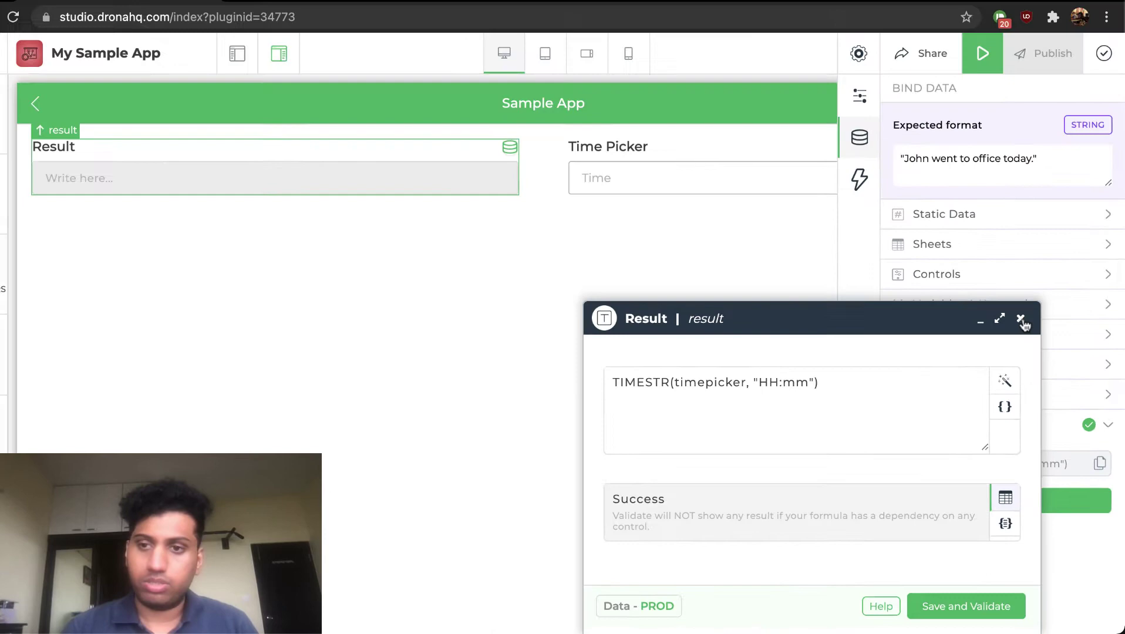
pyautogui.click(978, 190)
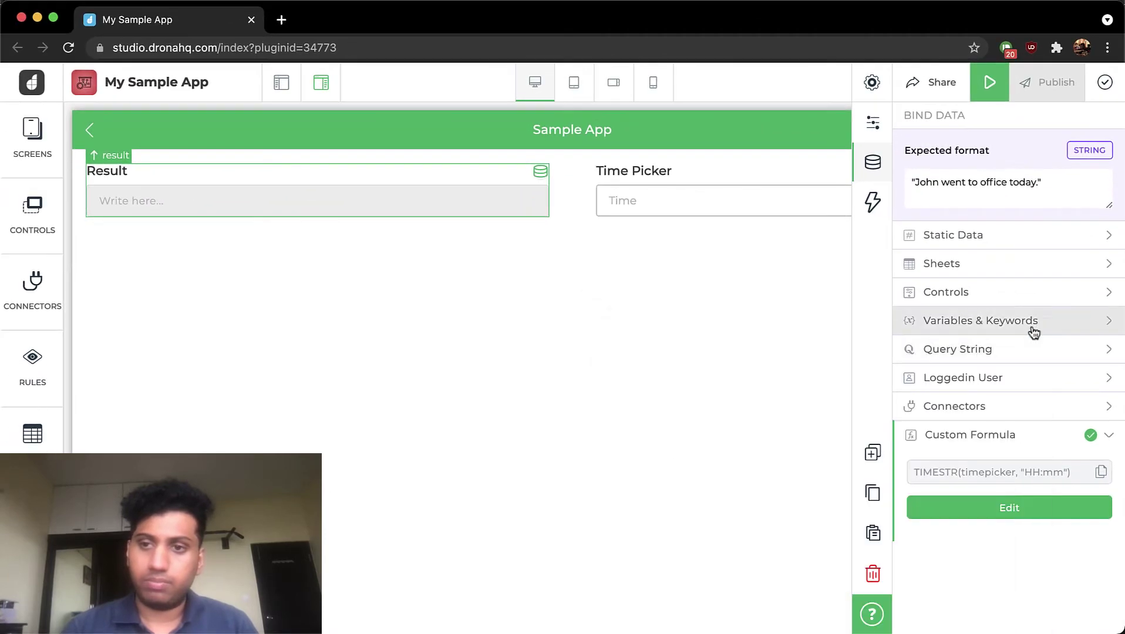
# Test the formula in the app preview by setting the Time Picker to 10:17 PM, and close the preview.
pyautogui.click(989, 83)
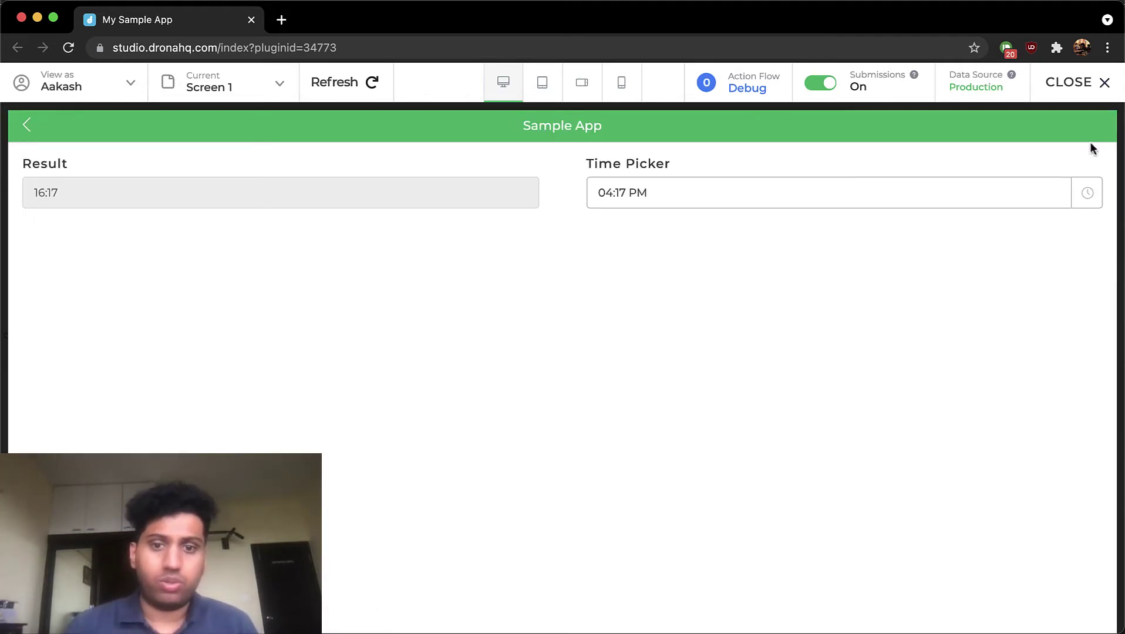
pyautogui.click(1084, 194)
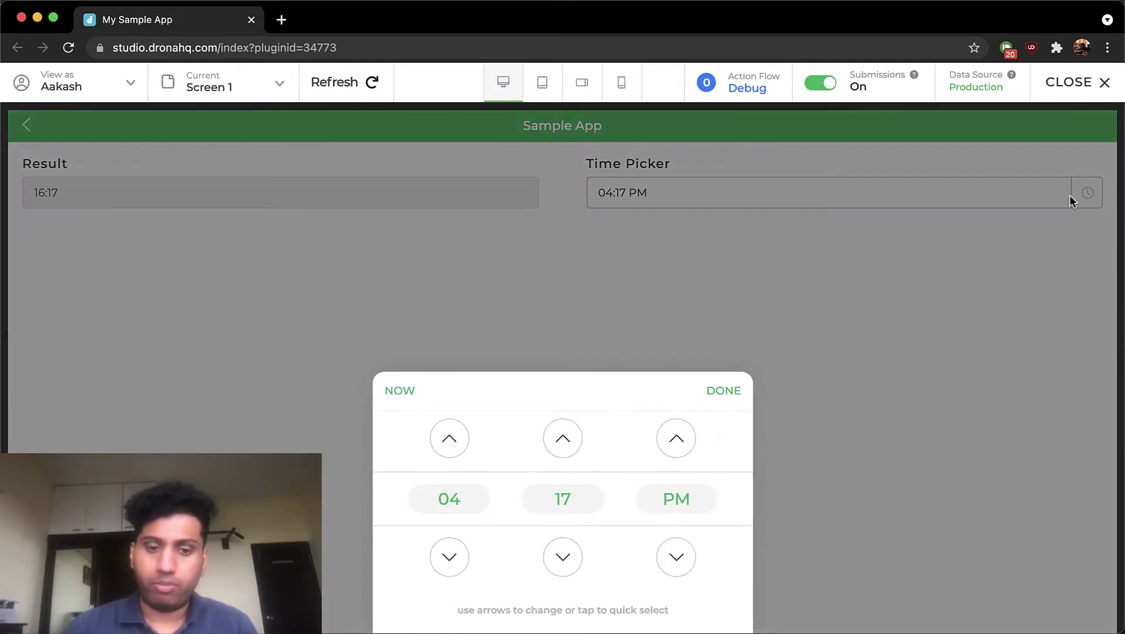
pyautogui.click(454, 424)
pyautogui.click(453, 424)
pyautogui.click(453, 424)
pyautogui.click(453, 424)
pyautogui.click(453, 423)
pyautogui.click(453, 424)
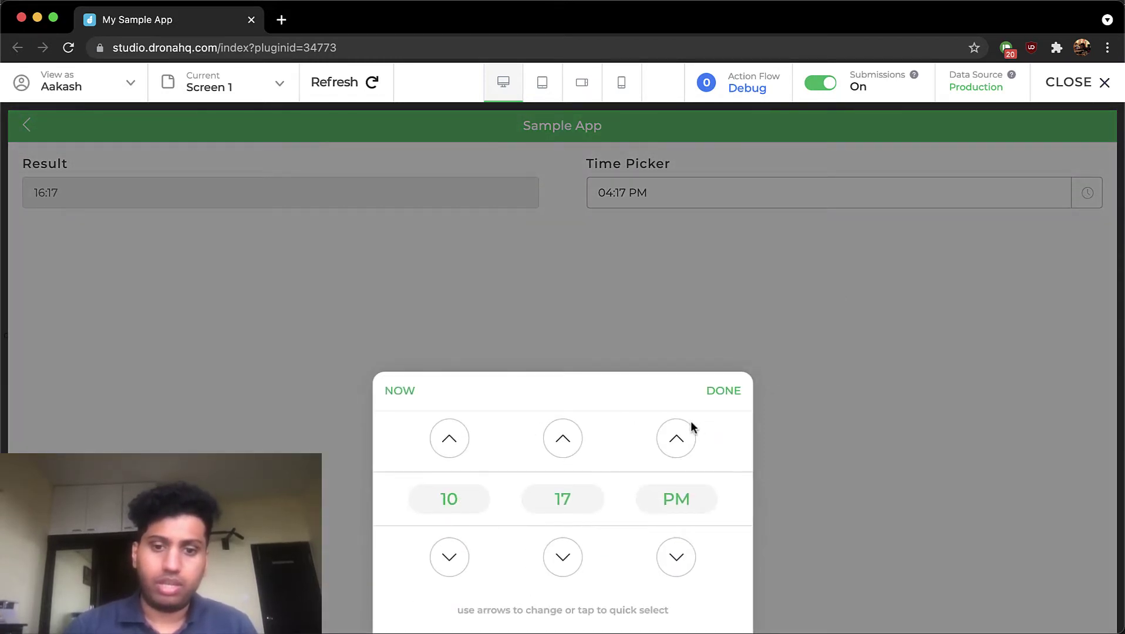
pyautogui.click(722, 391)
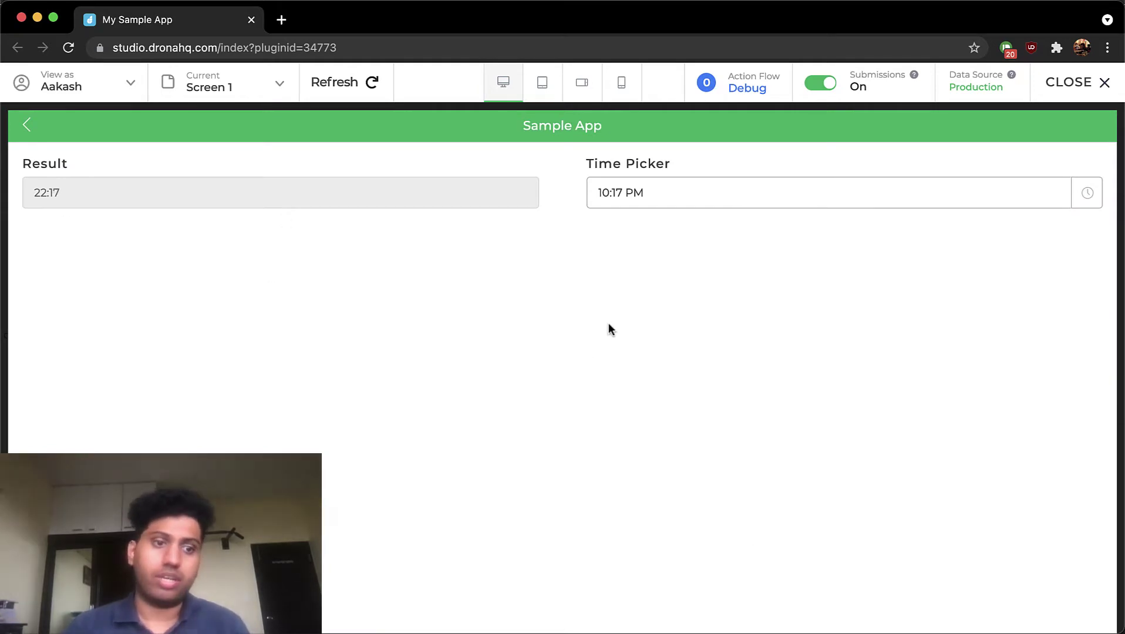
pyautogui.click(1062, 89)
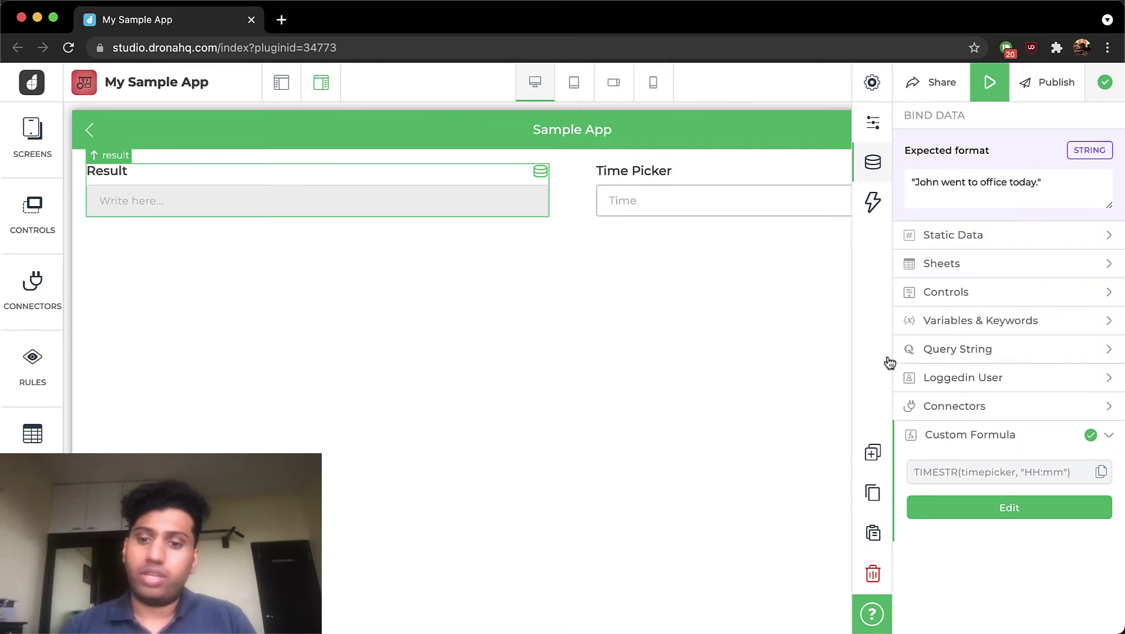
# Extend the Result formula's TIMESTR format to "HH:mm ss A", save and validate it, and close the editor.
pyautogui.click(953, 497)
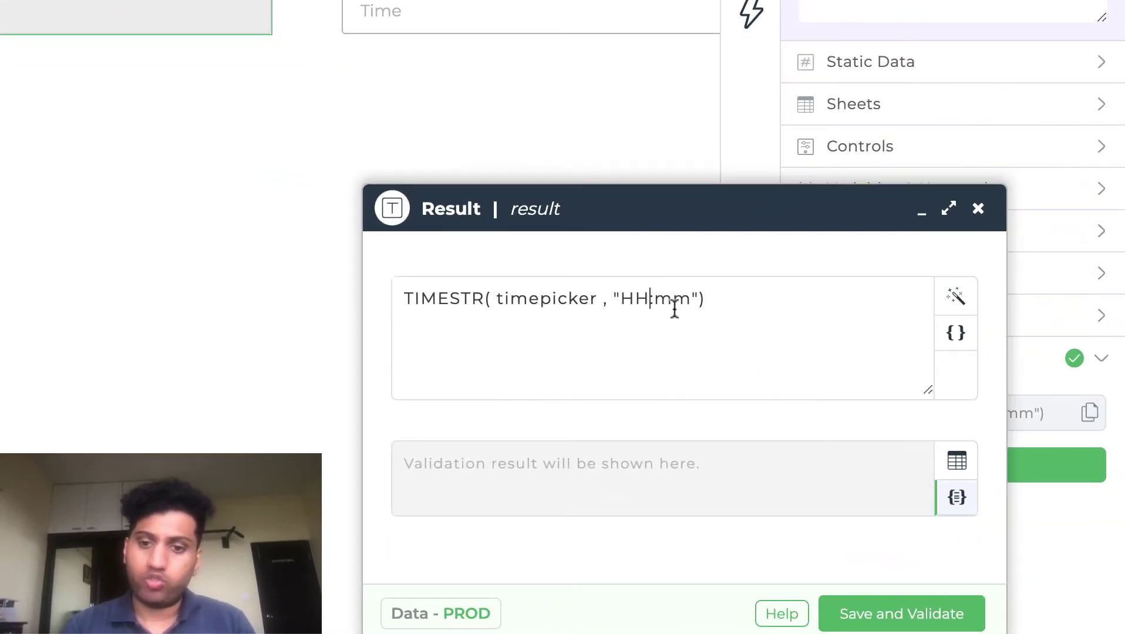
pyautogui.click(743, 339)
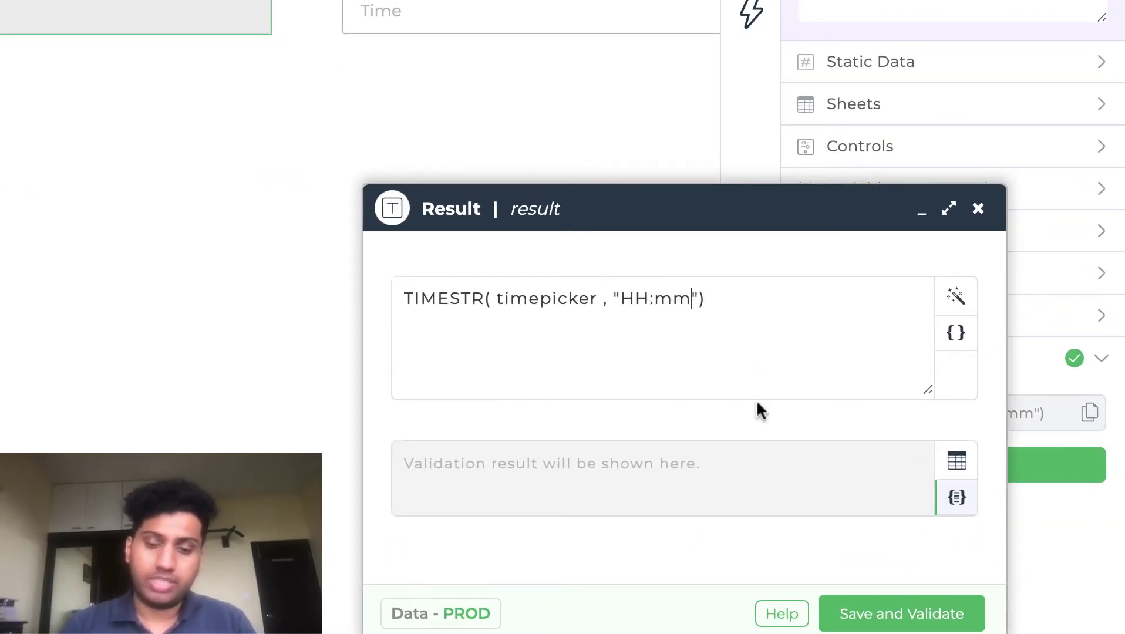
pyautogui.write('ss')
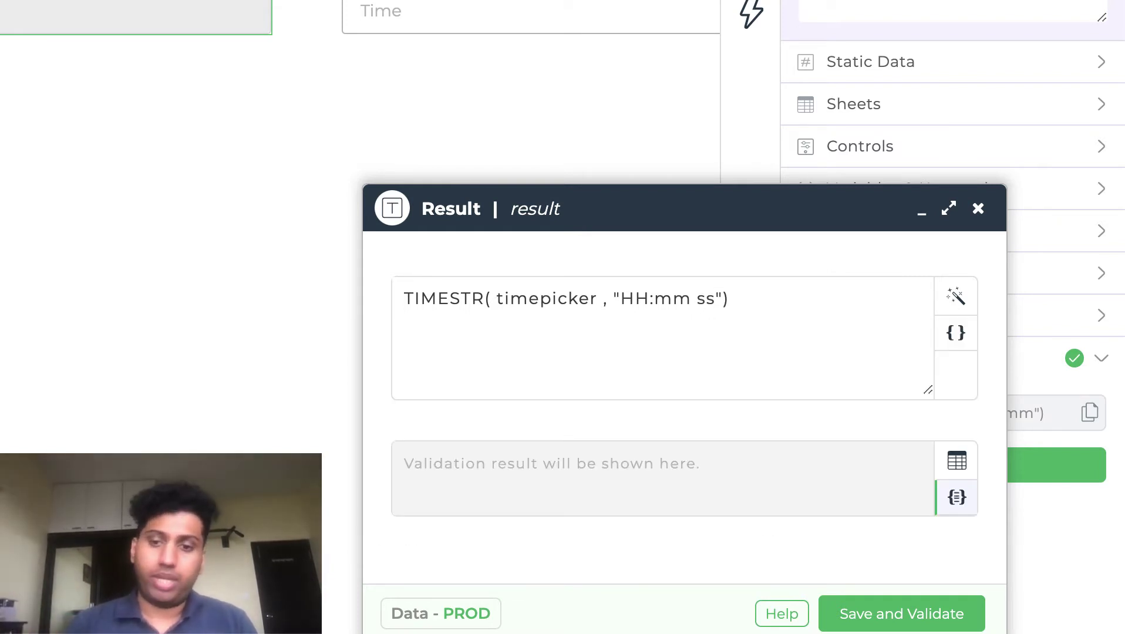
pyautogui.write(' a')
pyautogui.press('BackSpace')
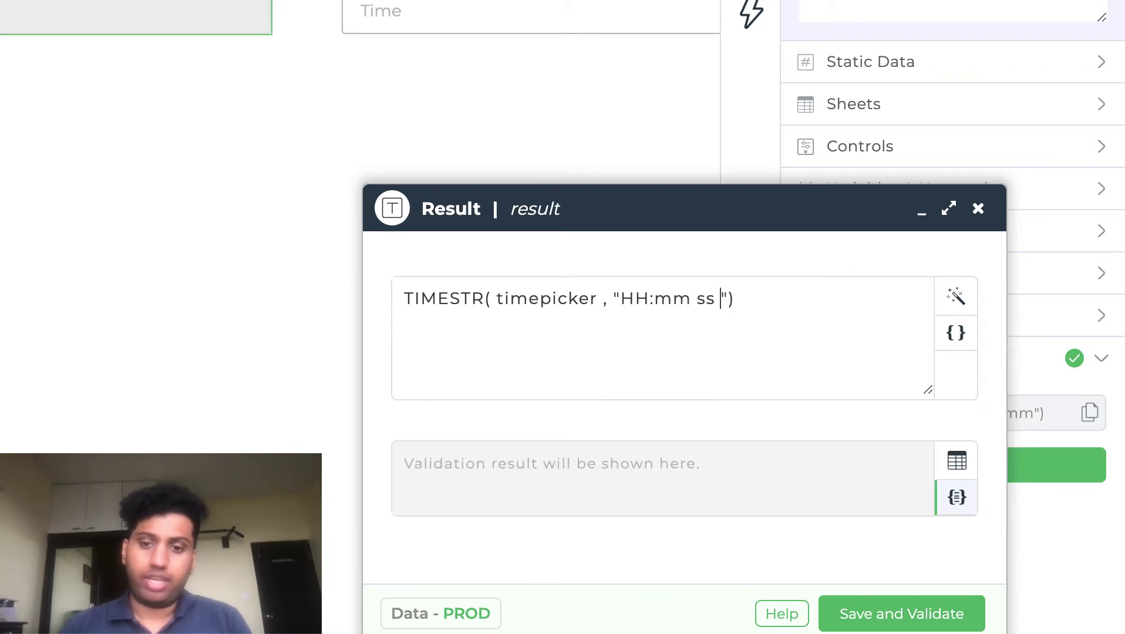
pyautogui.write('A')
pyautogui.click(880, 617)
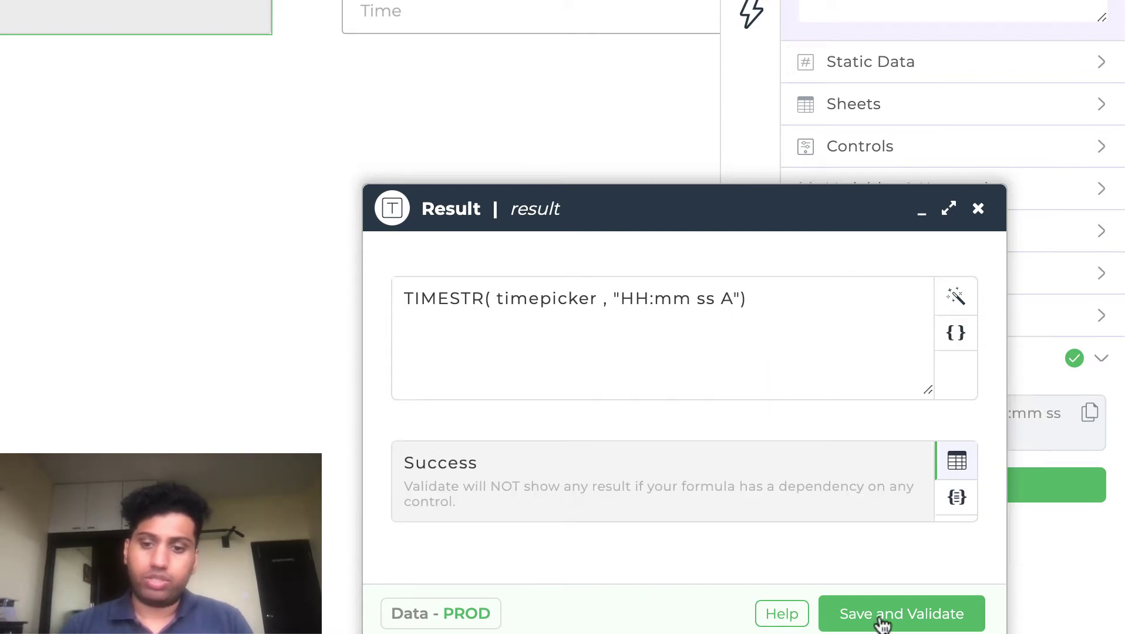
pyautogui.click(980, 210)
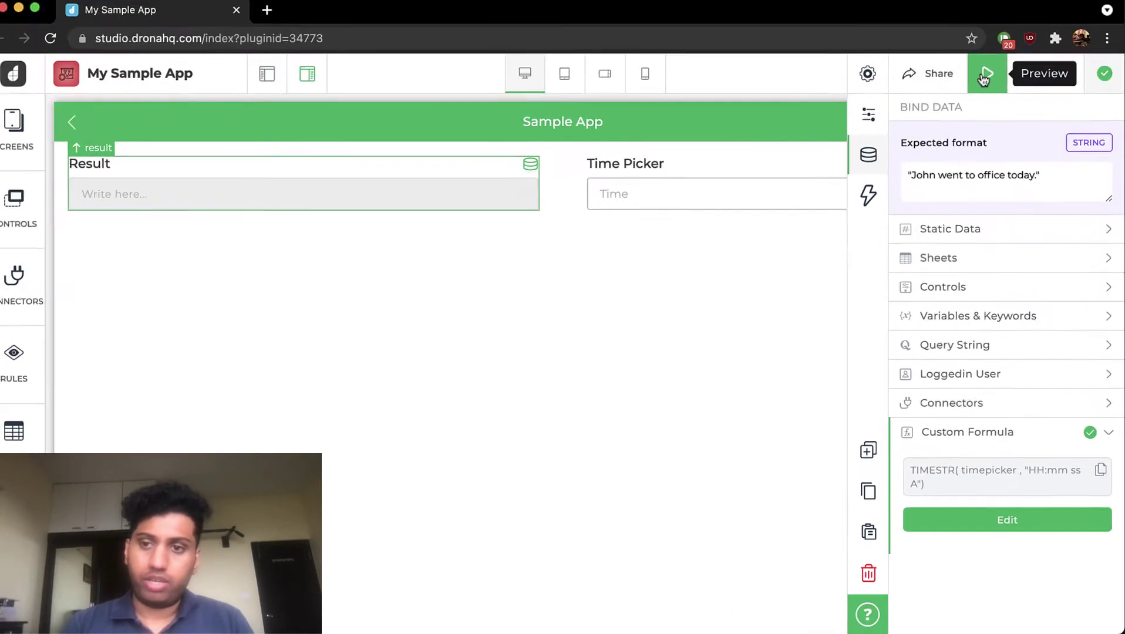
# Preview the app to examine the time format in the Result field, and return to the editor.
pyautogui.click(985, 82)
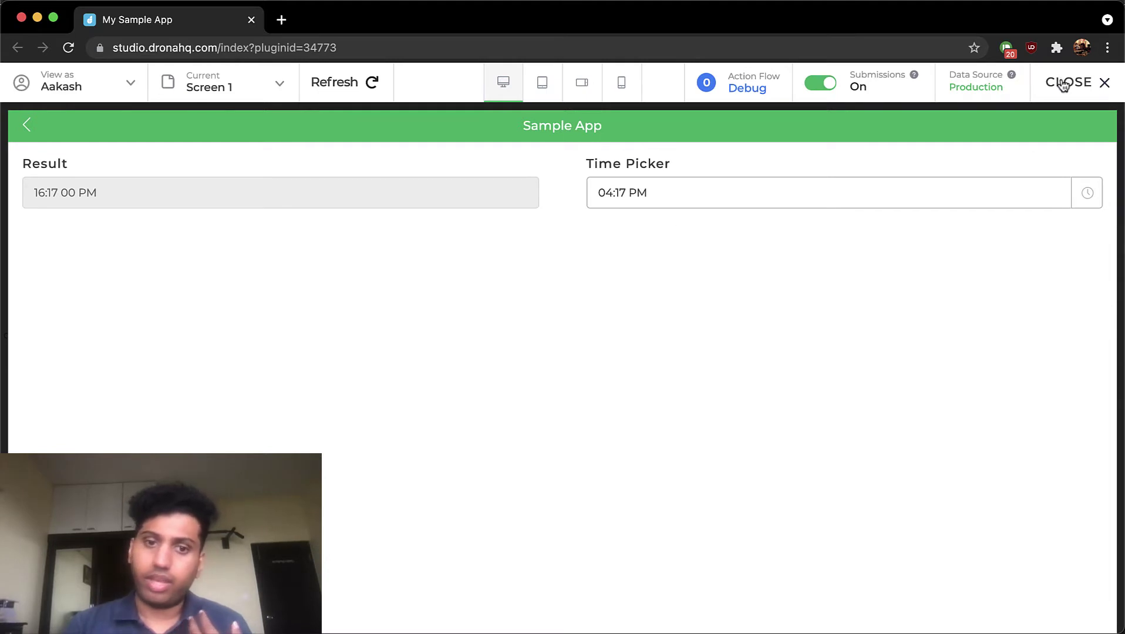
pyautogui.moveTo(1063, 84); pyautogui.dragTo(838, 359)
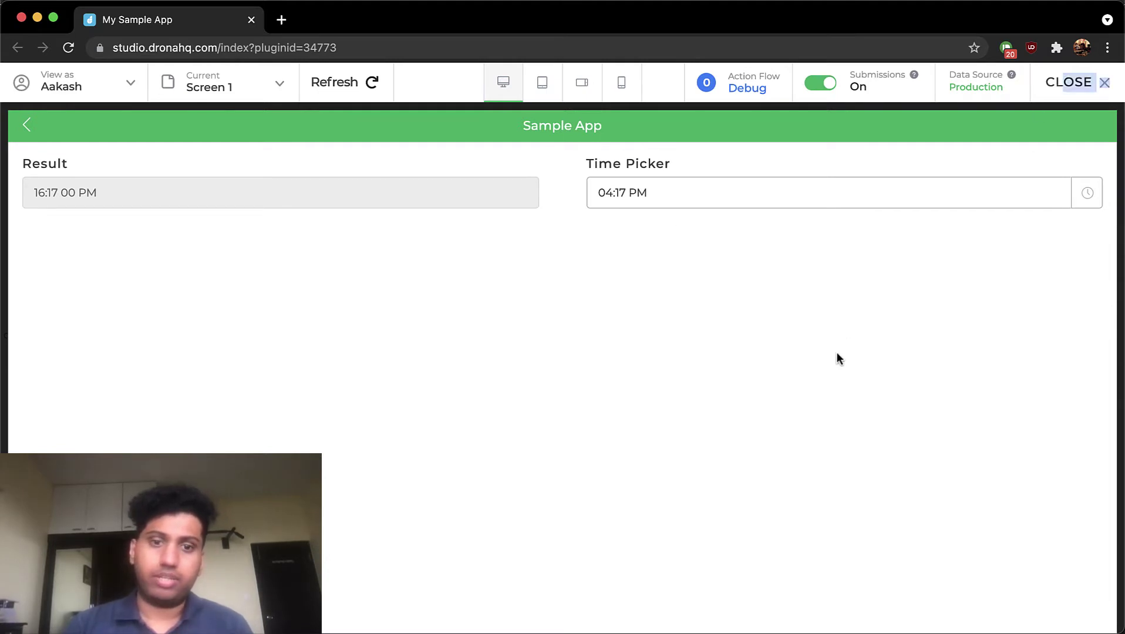
pyautogui.click(36, 192)
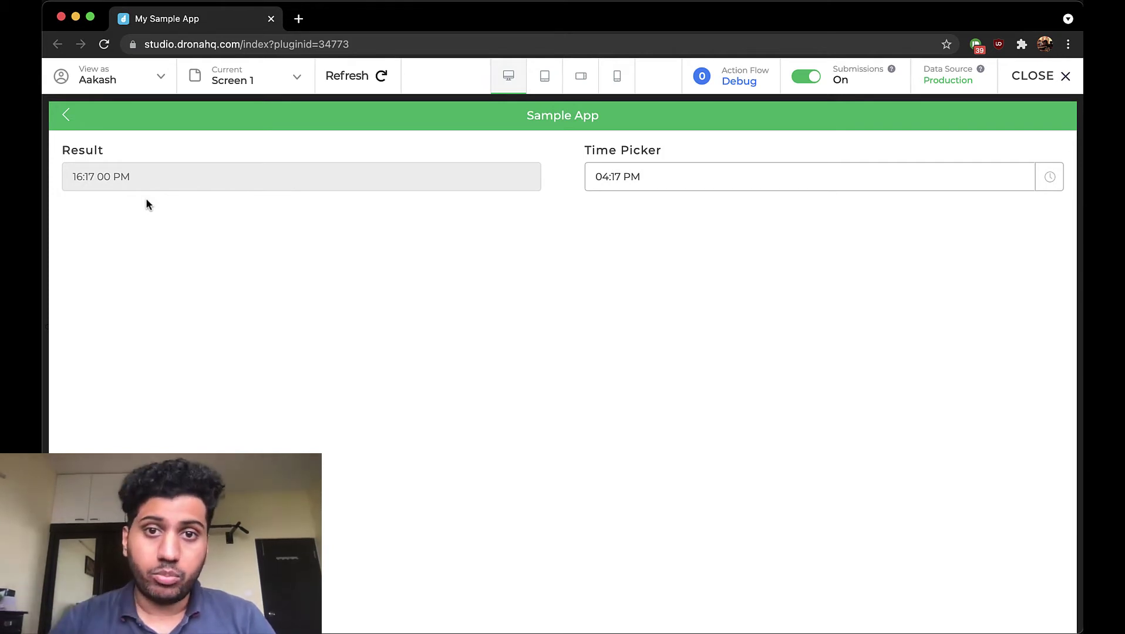
pyautogui.click(1049, 79)
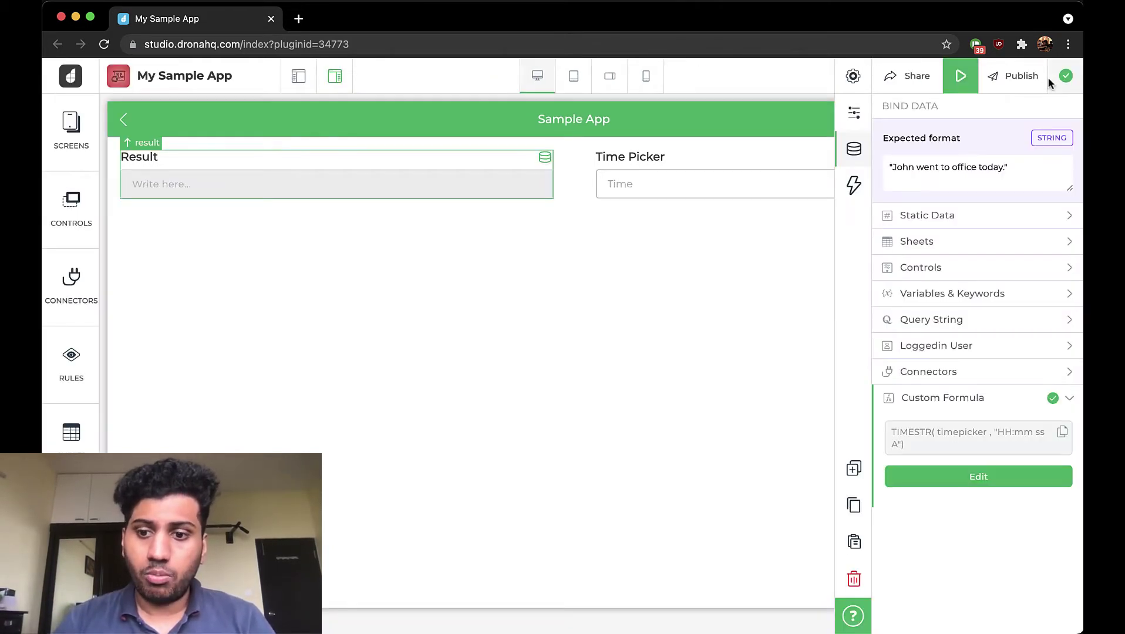
# Change the Result formula's TIMESTR format to "hh:mm ss A", save and validate it, and preview the app.
pyautogui.click(961, 480)
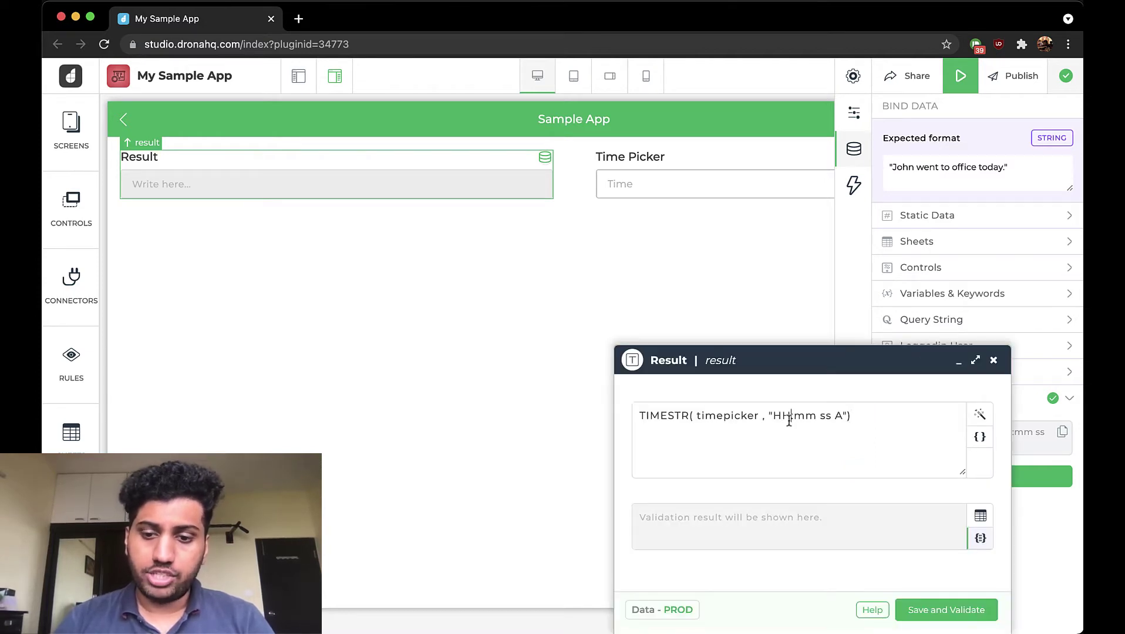
pyautogui.press('BackSpace')
pyautogui.press('BackSpace')
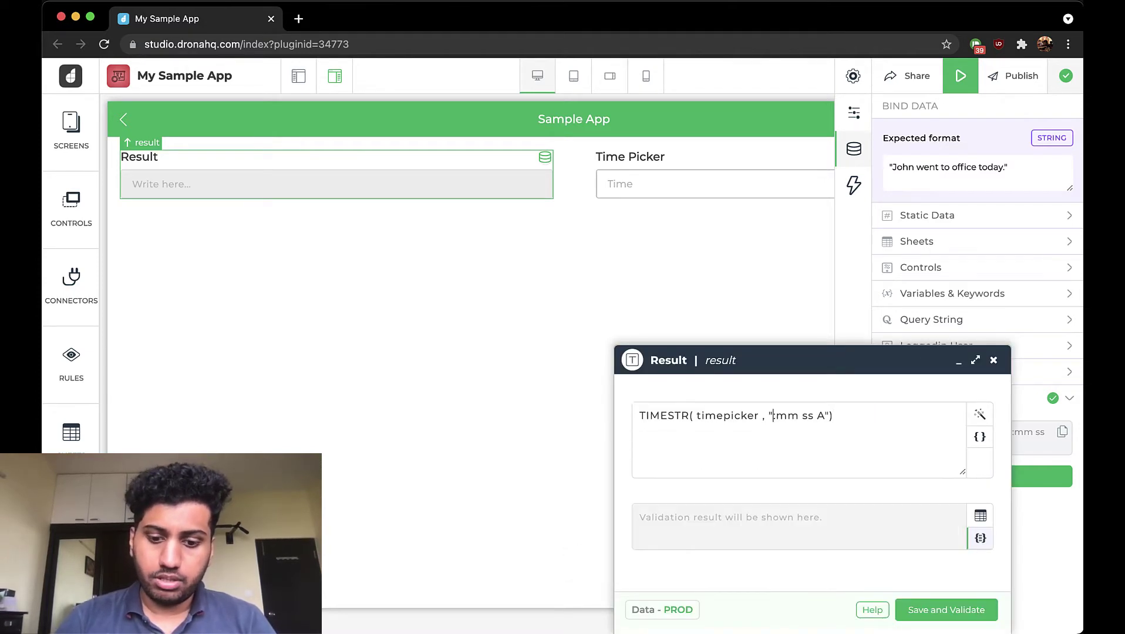
pyautogui.write('hh')
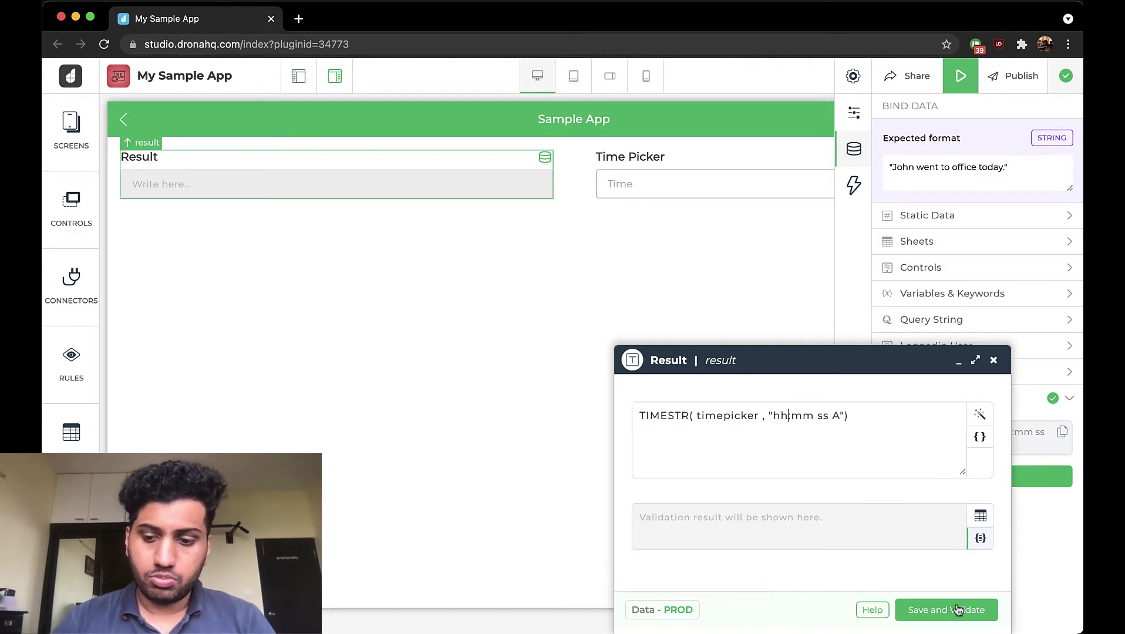
pyautogui.click(941, 614)
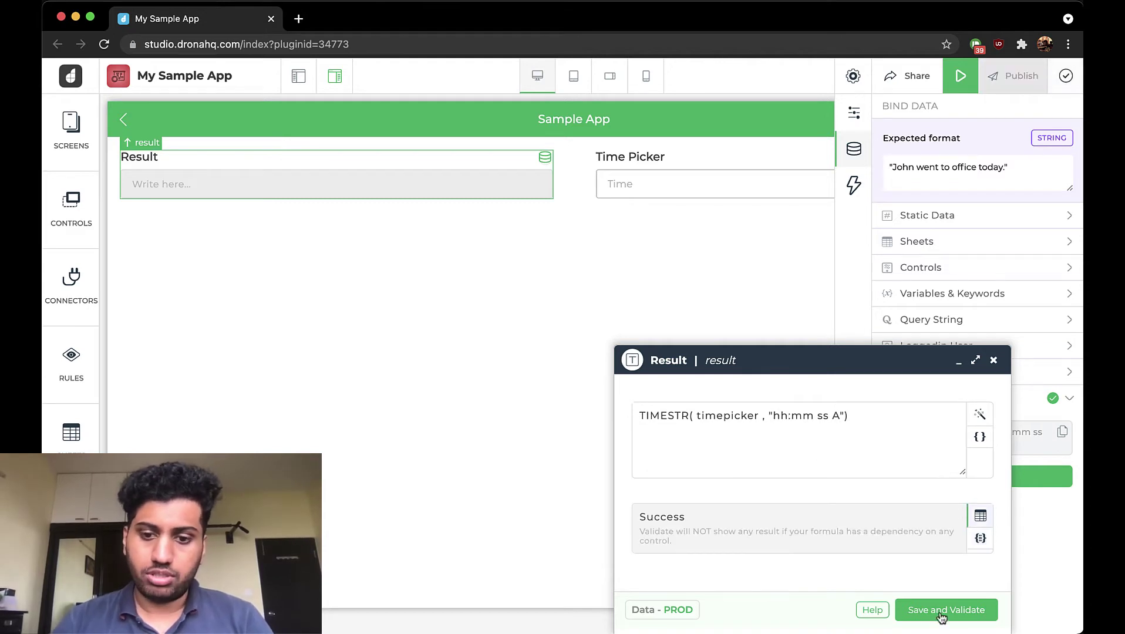
pyautogui.click(995, 362)
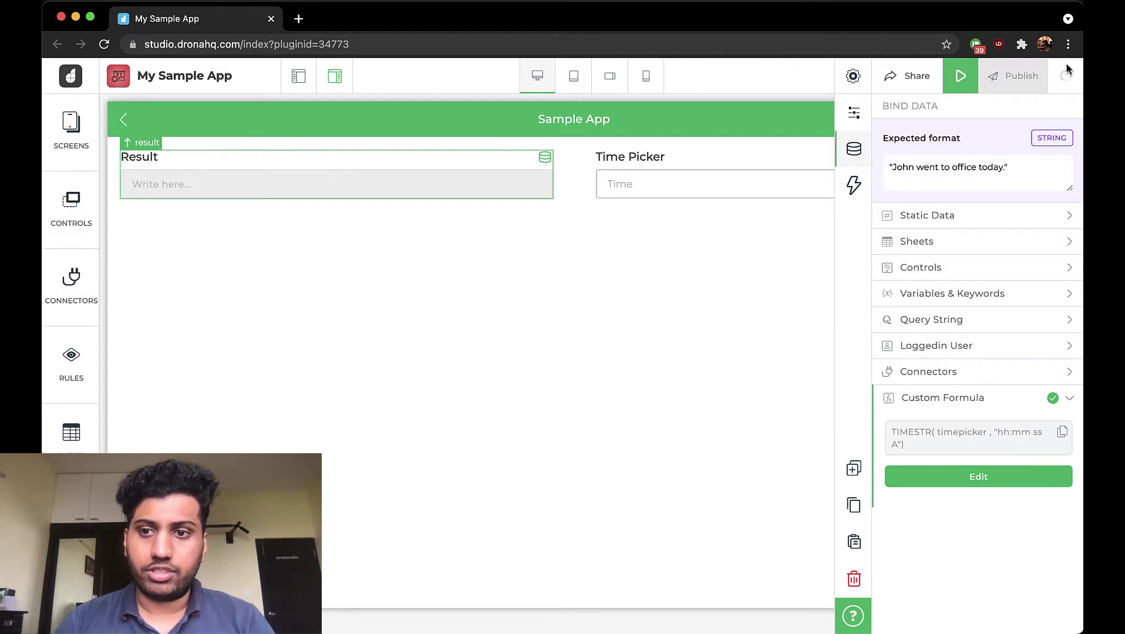
pyautogui.click(960, 77)
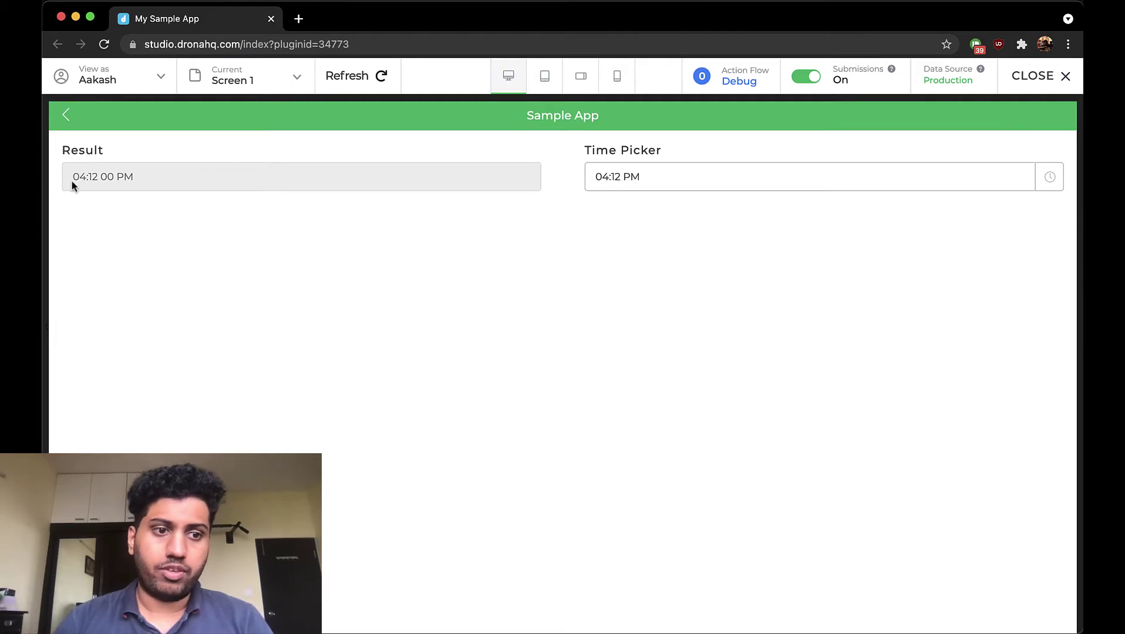
# Return to the editor and add a Date control beside the Result field.
pyautogui.moveTo(88, 182); pyautogui.dragTo(140, 182)
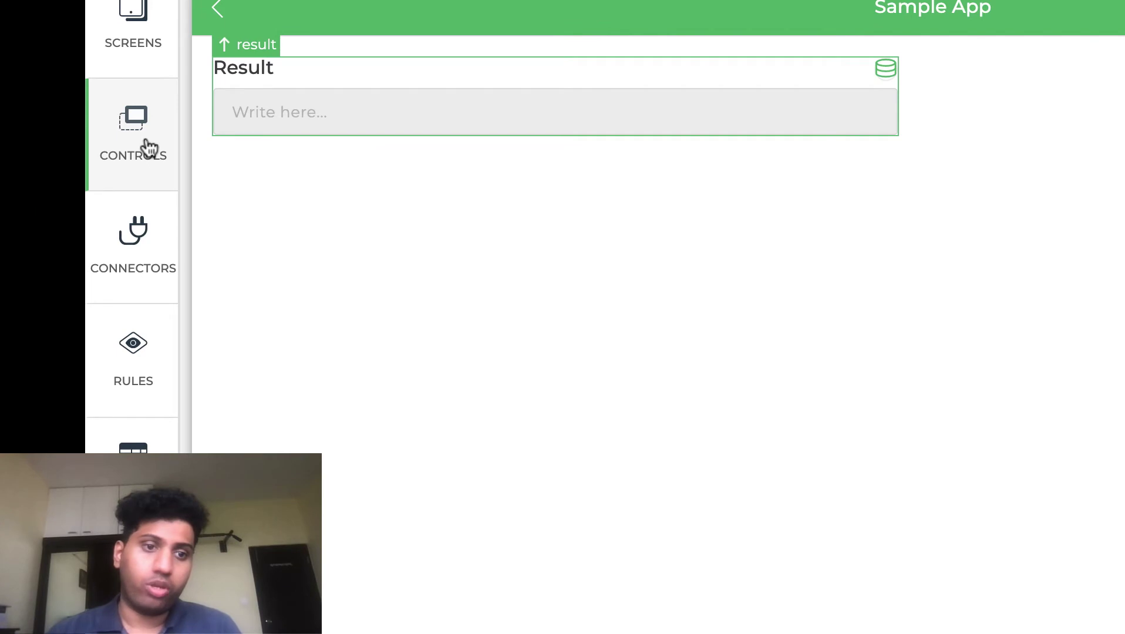
pyautogui.click(150, 148)
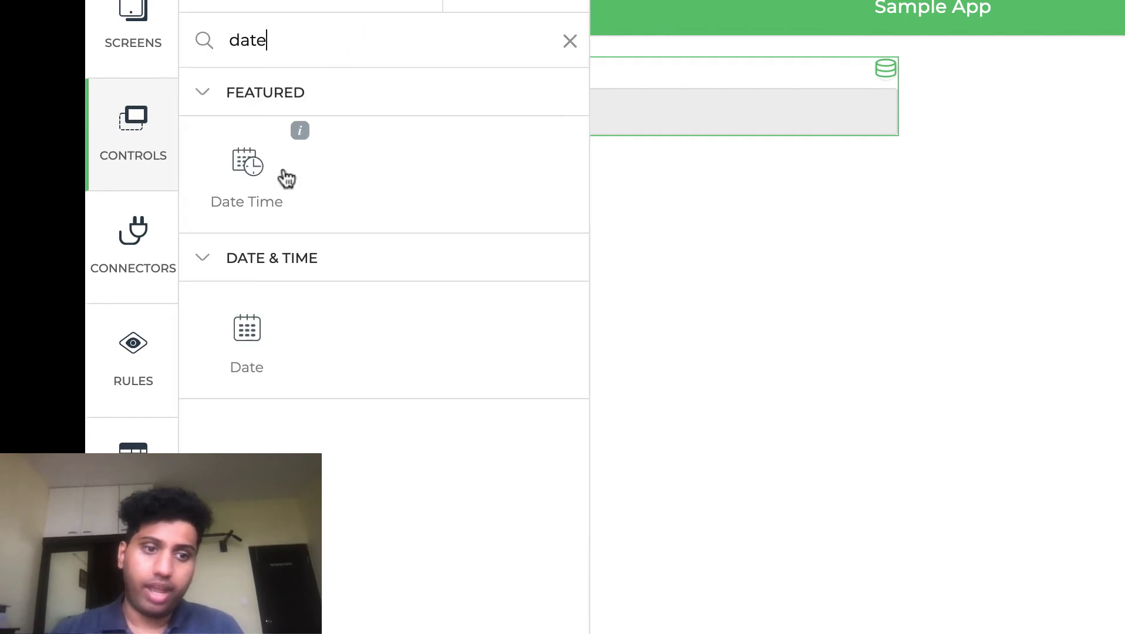
pyautogui.moveTo(871, 282); pyautogui.dragTo(1071, 120)
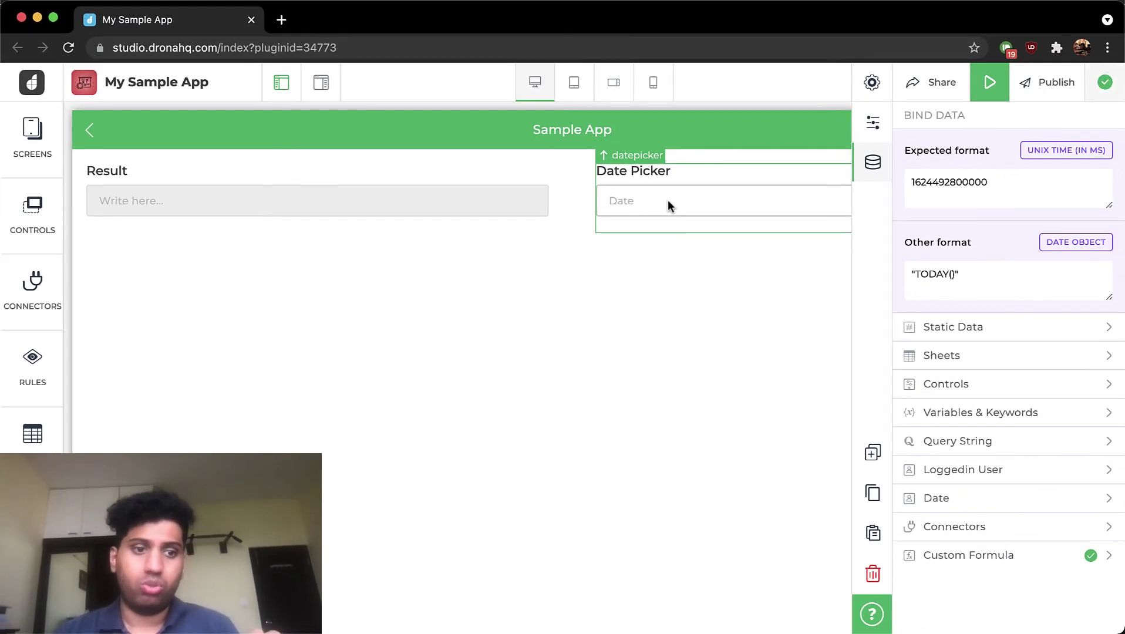
# Open the Result field's custom formula for editing and clear the TIMESTR expression.
pyautogui.click(427, 211)
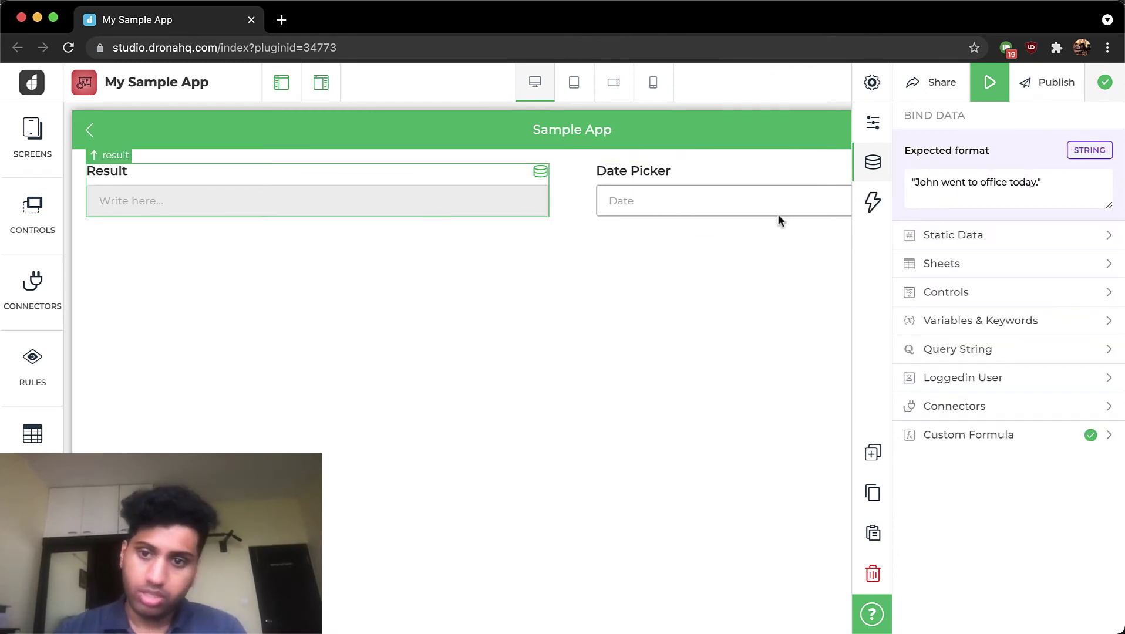
pyautogui.click(969, 433)
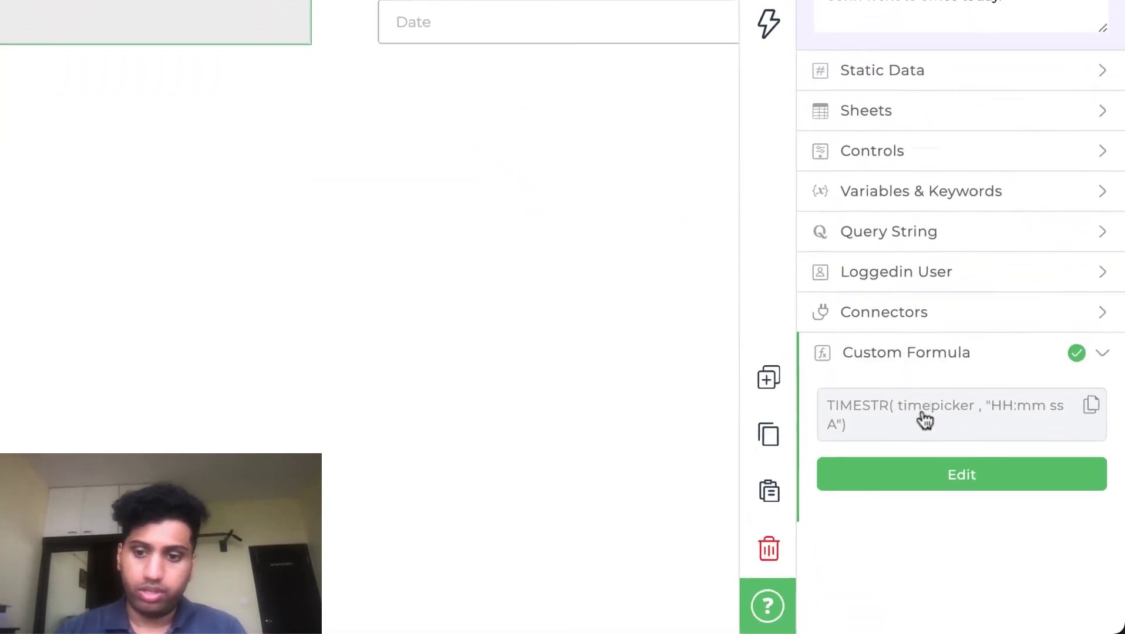
pyautogui.click(918, 471)
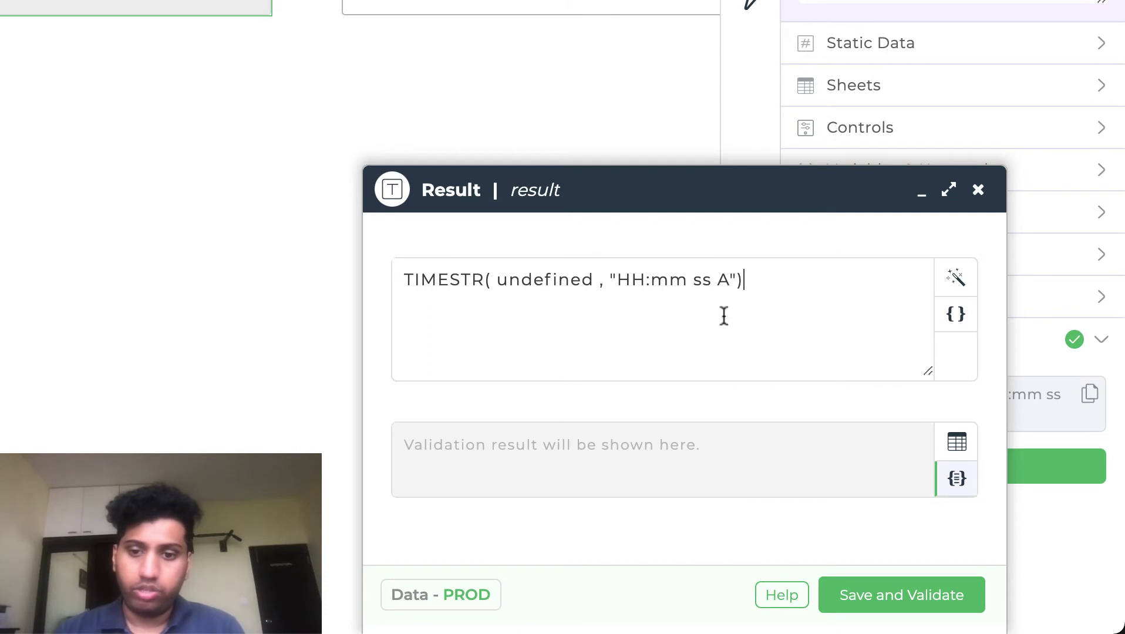
pyautogui.moveTo(788, 291); pyautogui.dragTo(335, 293)
pyautogui.press('BackSpace')
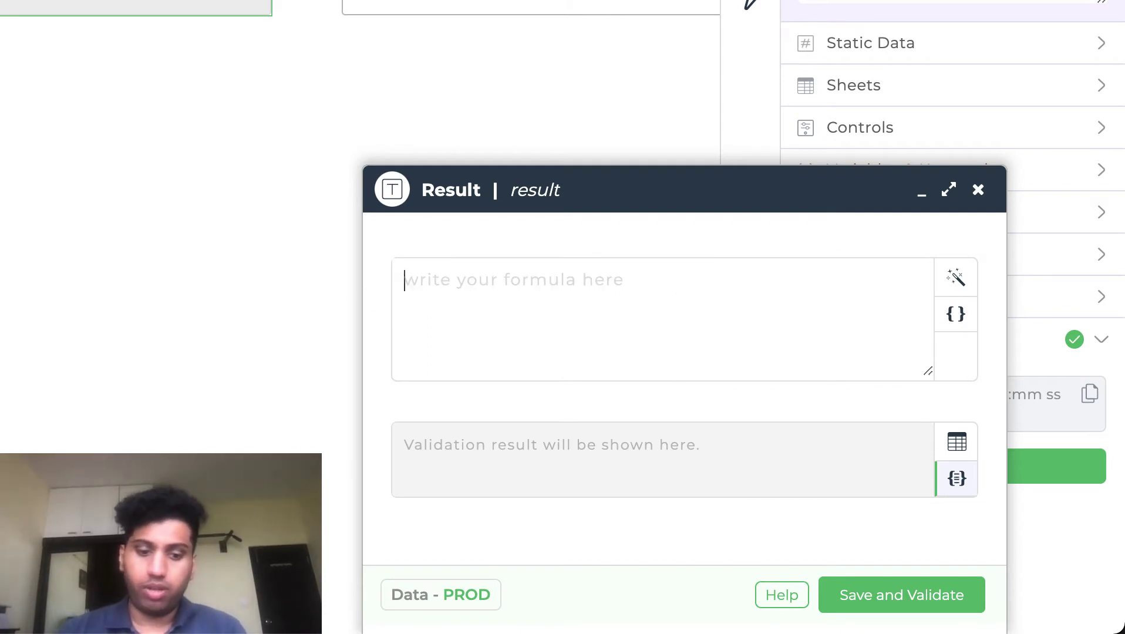
# Start a DATEDIF formula for the Result field with TODAY() as its first argument.
pyautogui.write('DA')
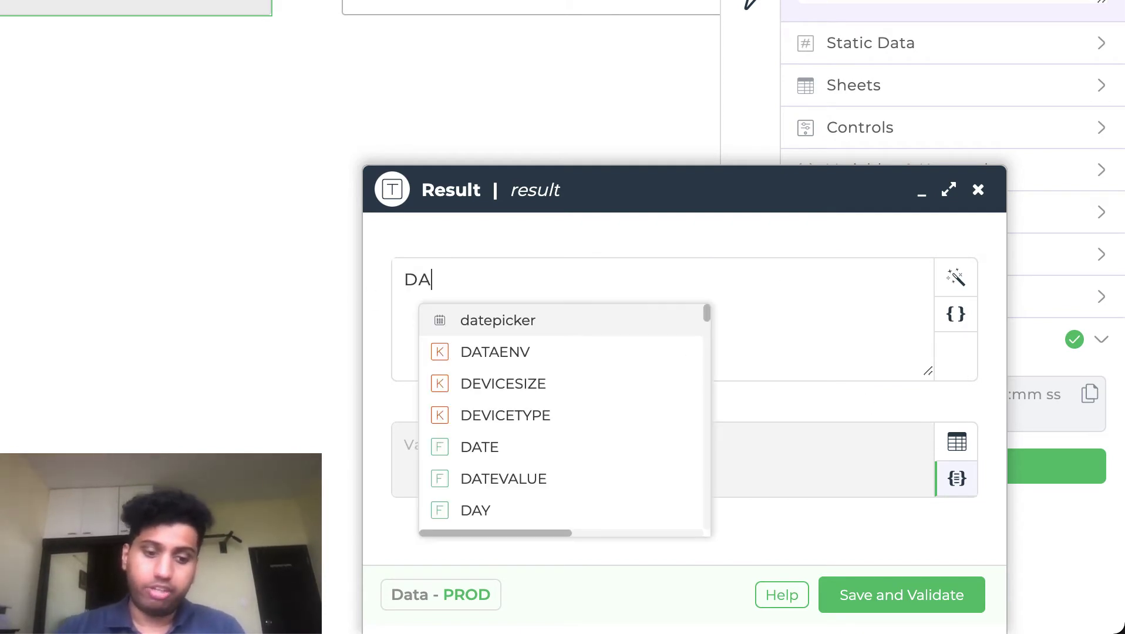
pyautogui.write('TEDIF')
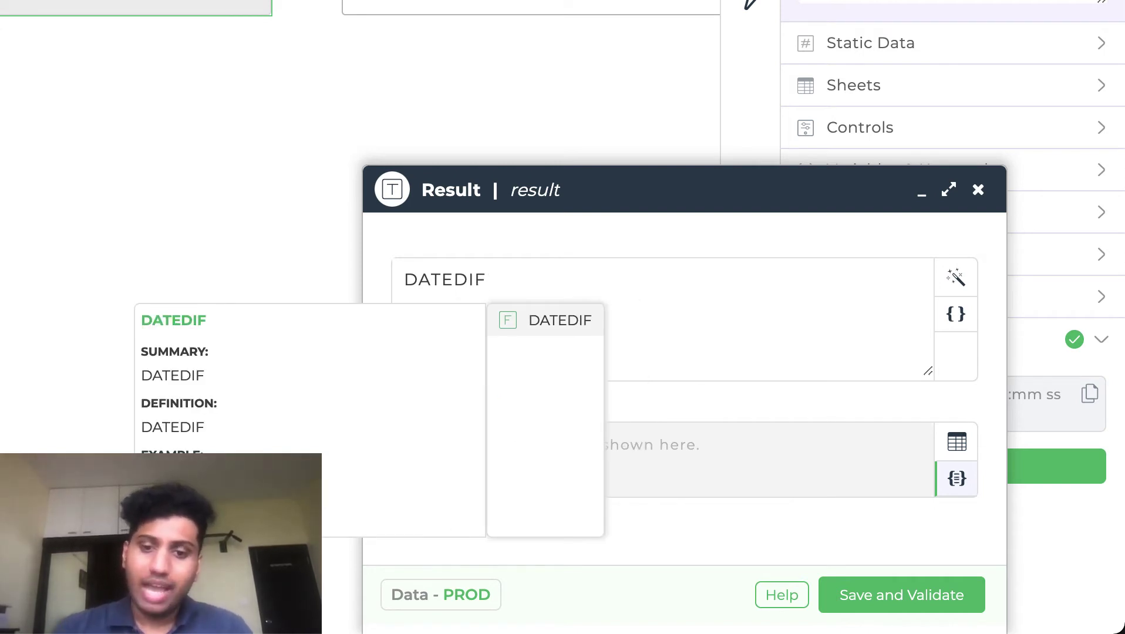
pyautogui.write('(')
pyautogui.press('BackSpace')
pyautogui.write('(')
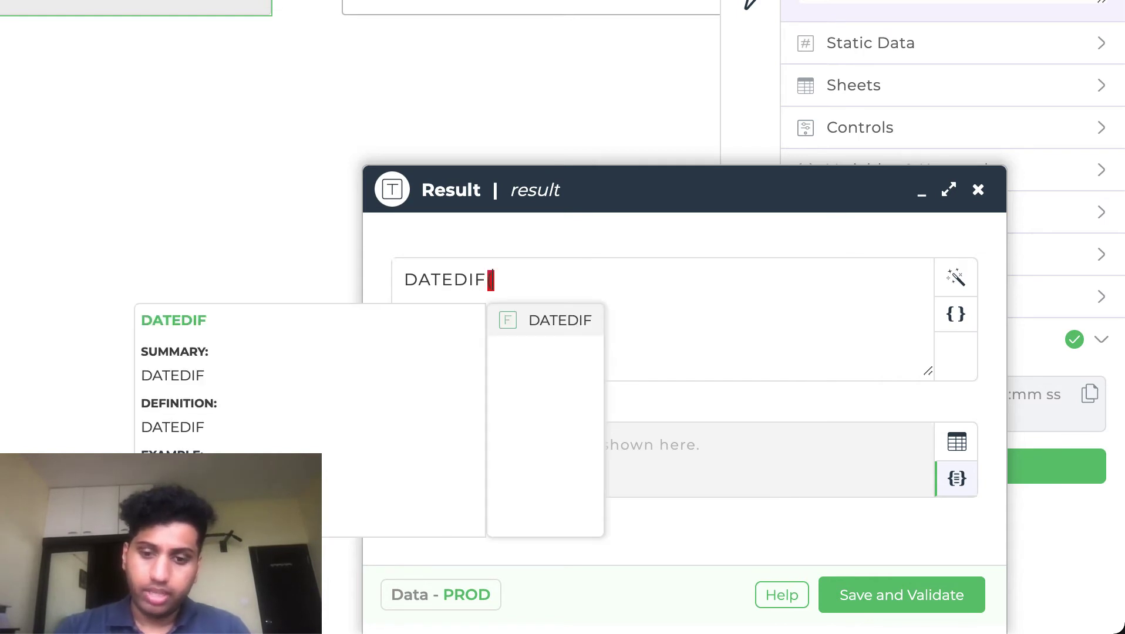
pyautogui.write('toda')
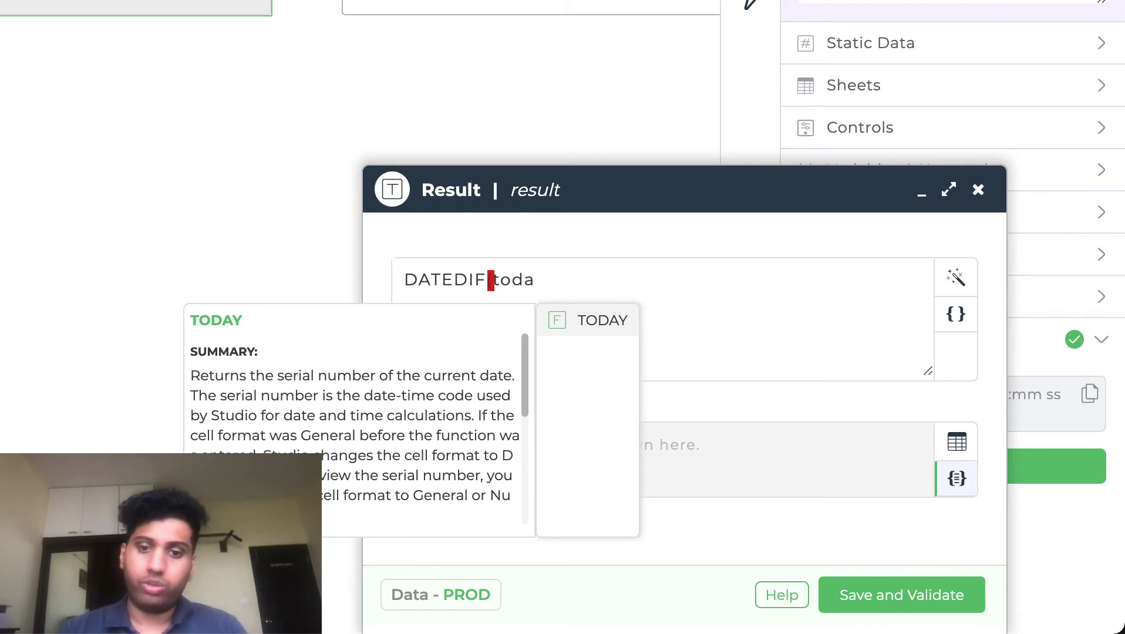
pyautogui.press('Return')
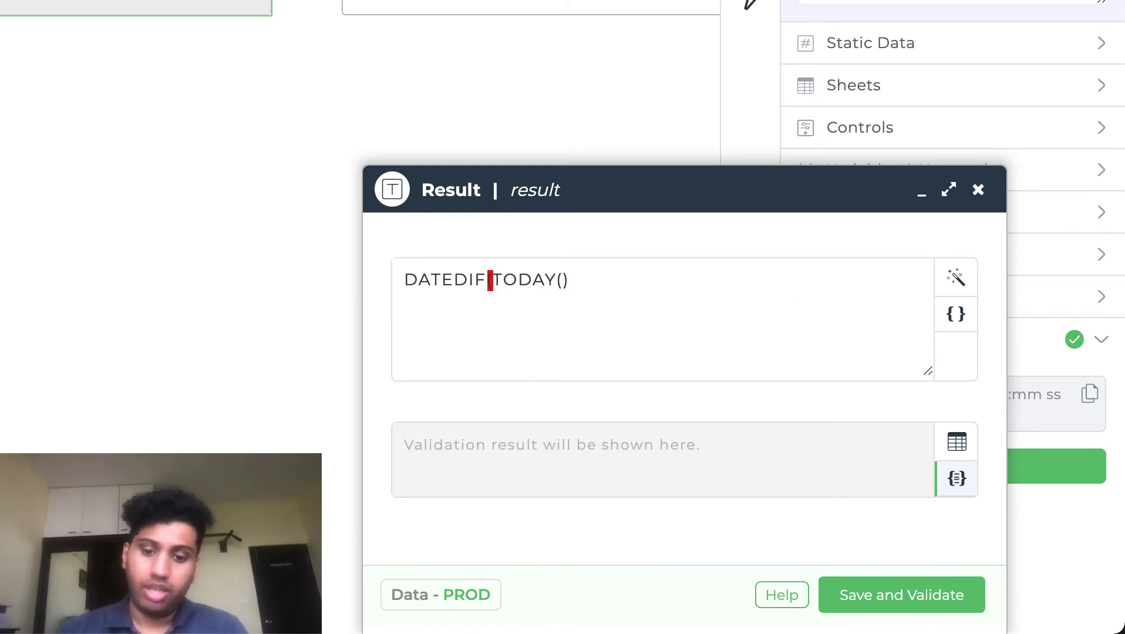
# Complete the DATEDIF formula with datepicker and "Y" as the remaining arguments, save and validate it, and close the editor.
pyautogui.write(',')
pyautogui.write(' dat')
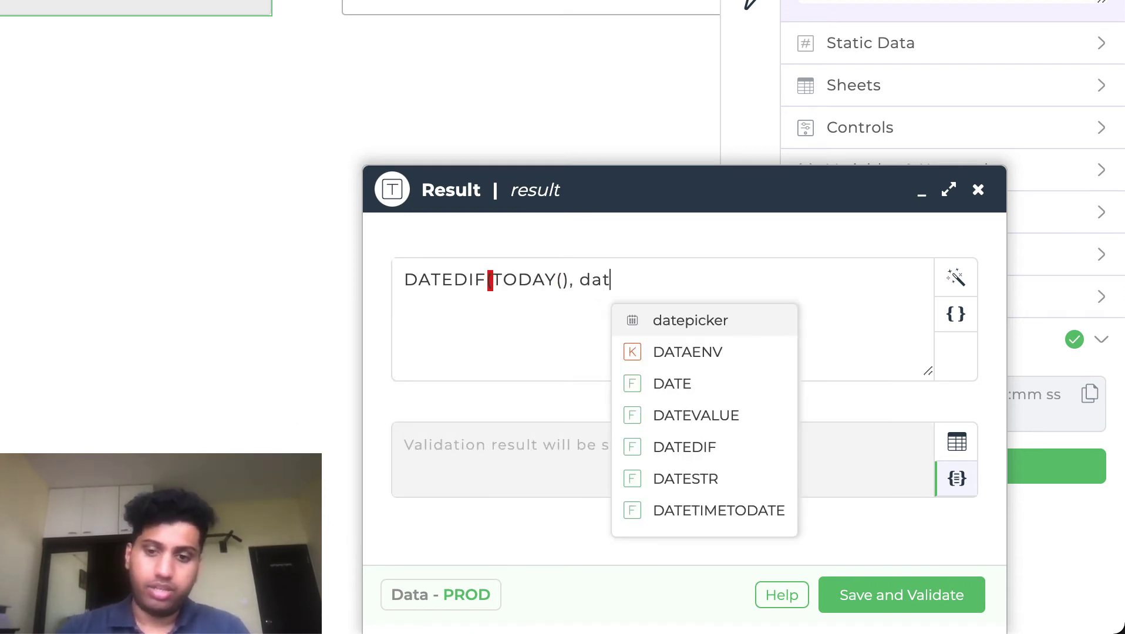
pyautogui.press('Return')
pyautogui.write(',')
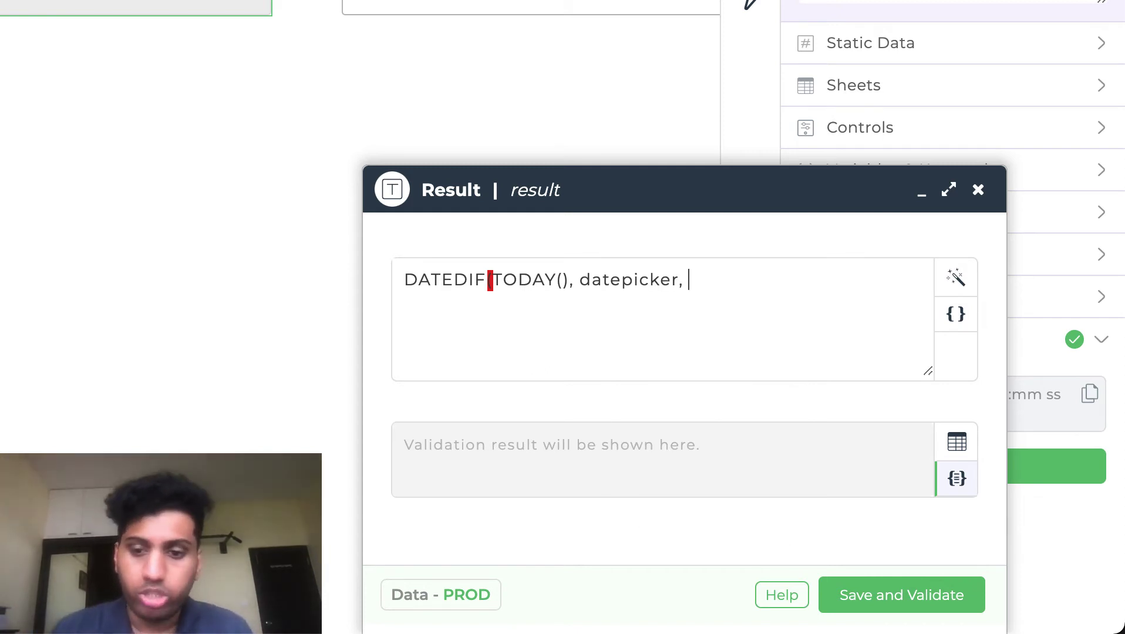
pyautogui.write('"Y')
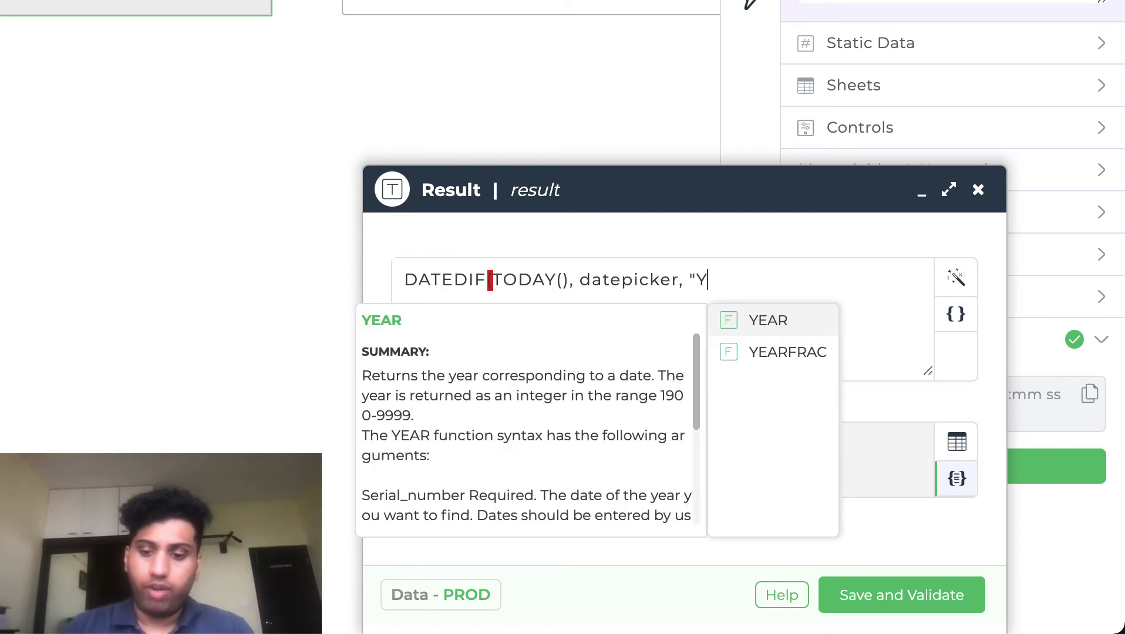
pyautogui.write('")')
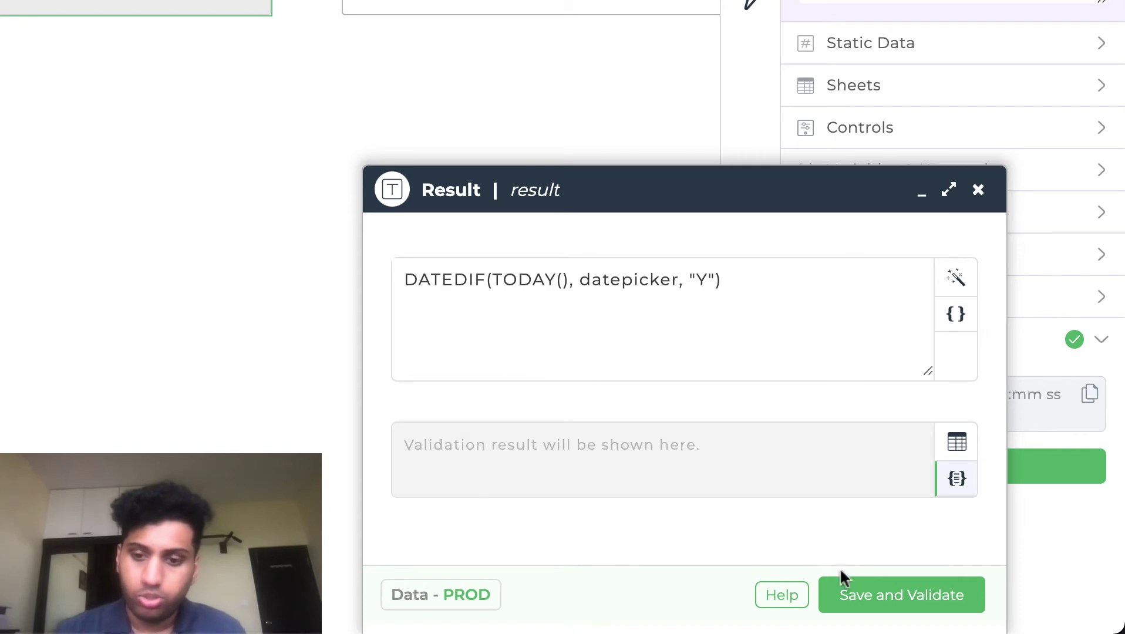
pyautogui.click(857, 596)
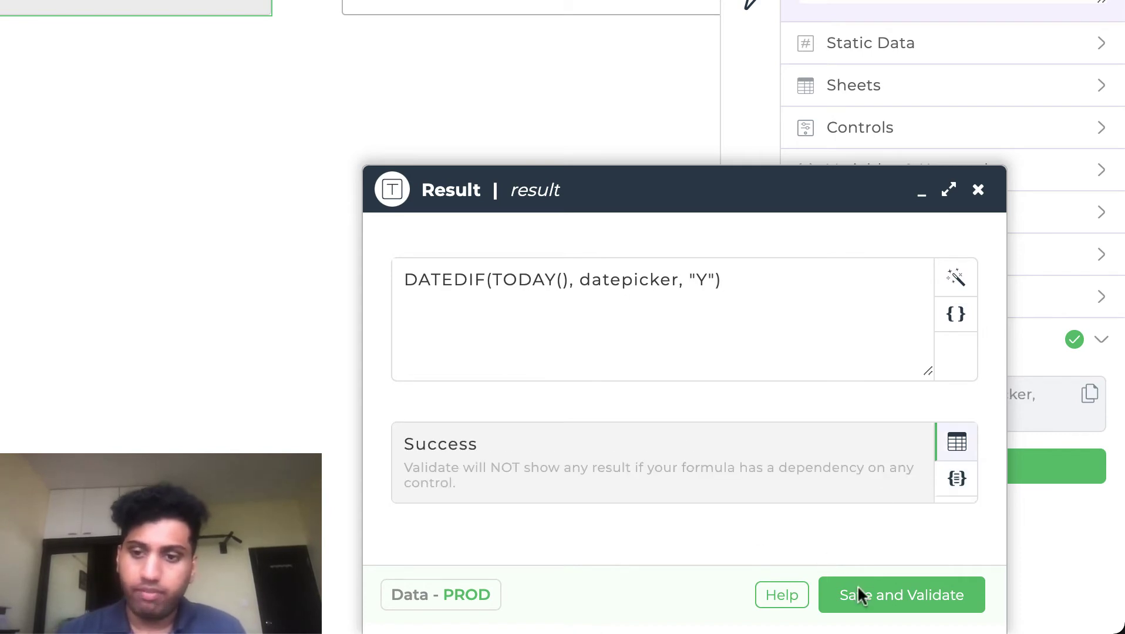
pyautogui.click(978, 189)
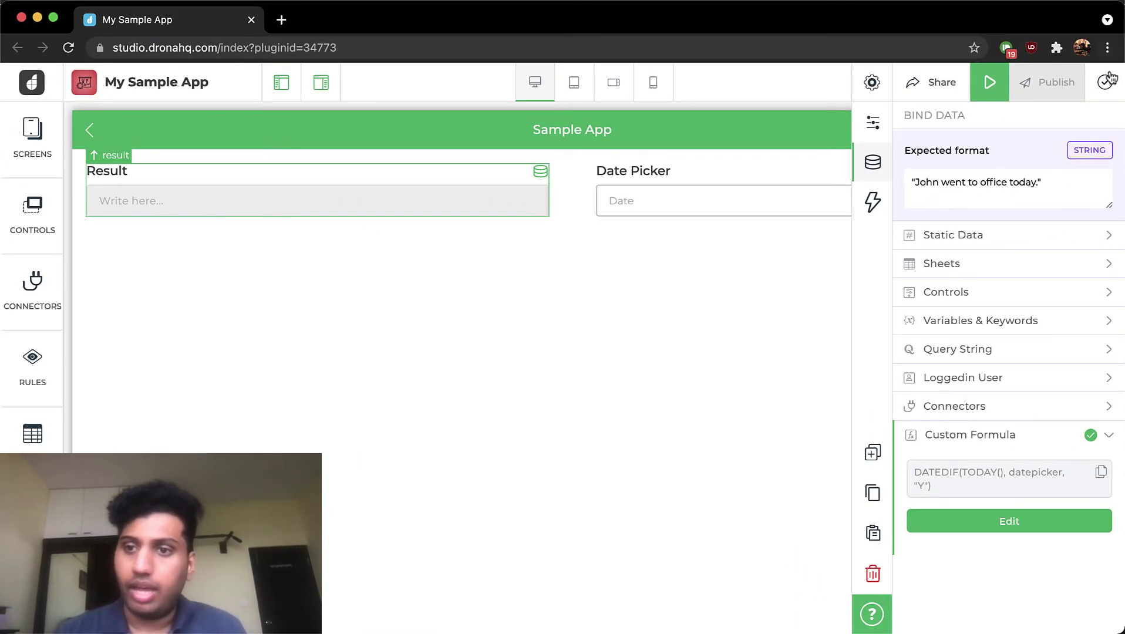
# Test the formula in the app preview with the Date Picker set to 14/07/2001, and reopen the Result formula for editing.
pyautogui.click(998, 82)
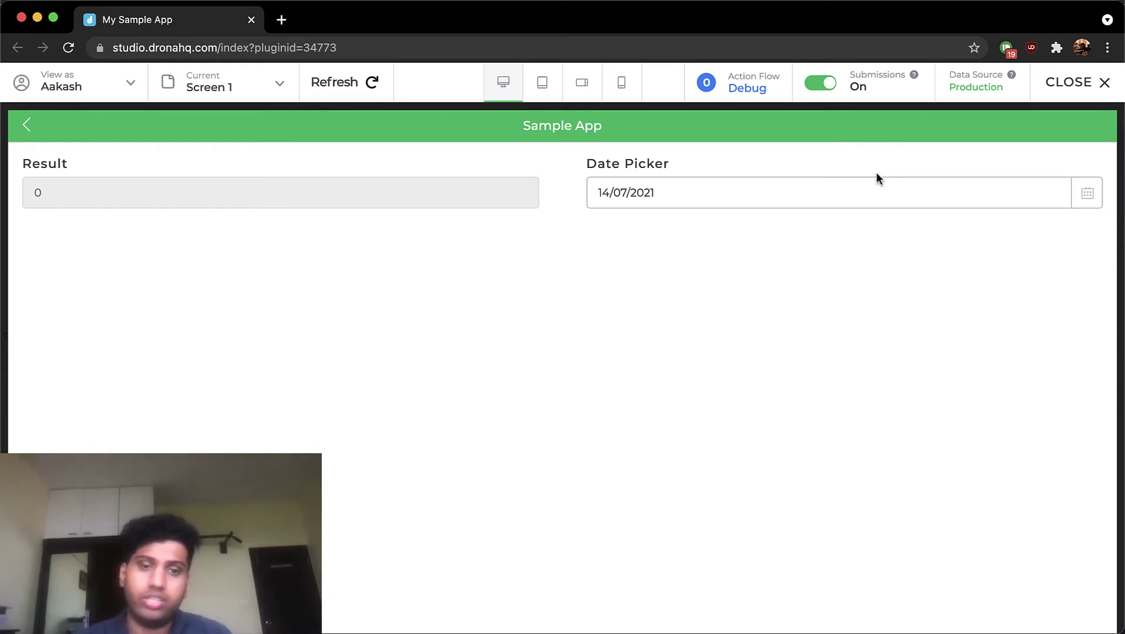
pyautogui.click(1087, 192)
pyautogui.click(620, 351)
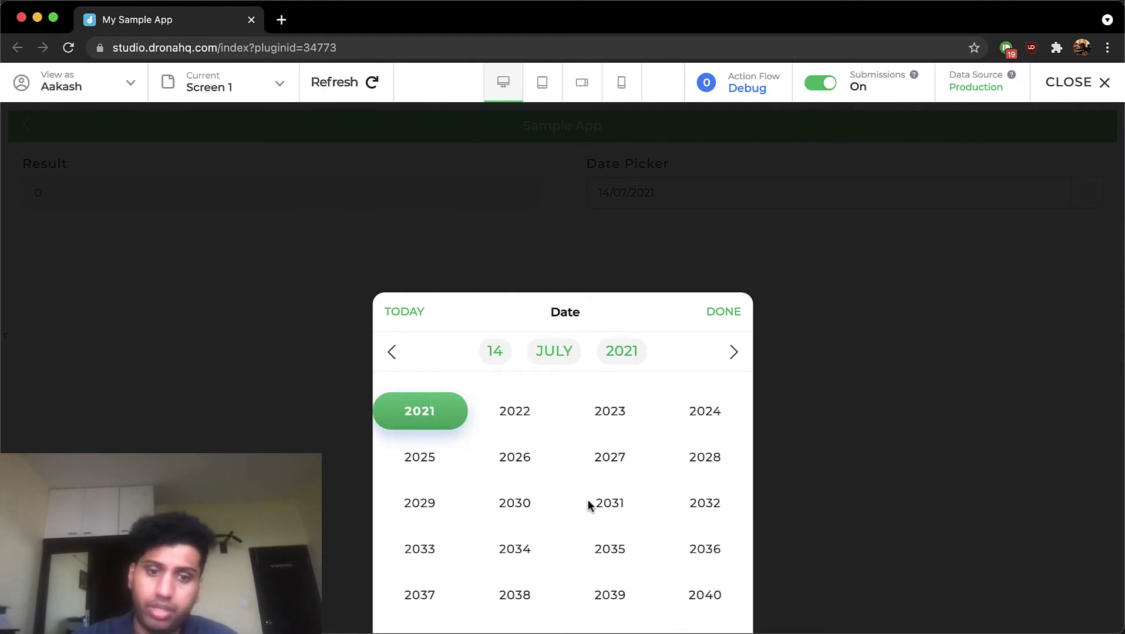
pyautogui.click(391, 351)
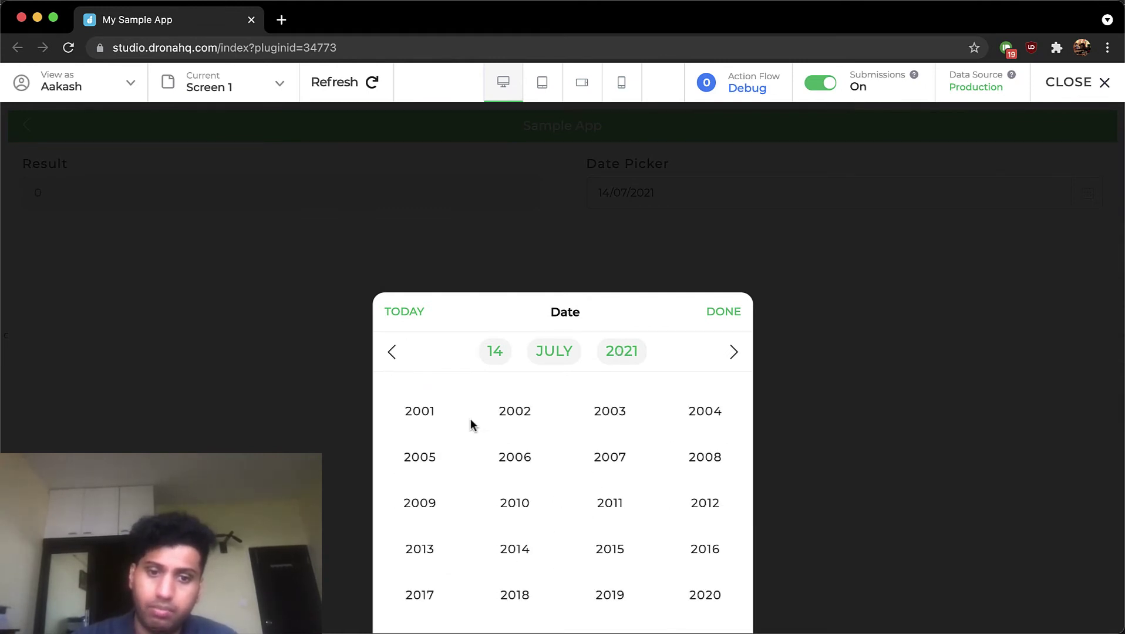
pyautogui.click(436, 410)
pyautogui.click(731, 311)
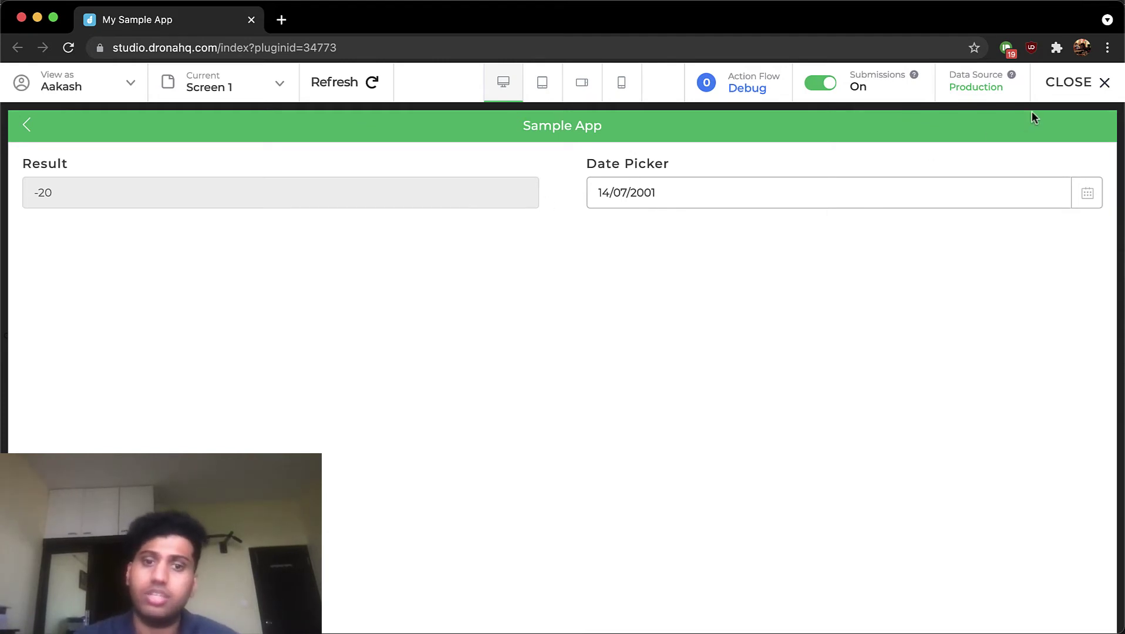
pyautogui.click(1068, 82)
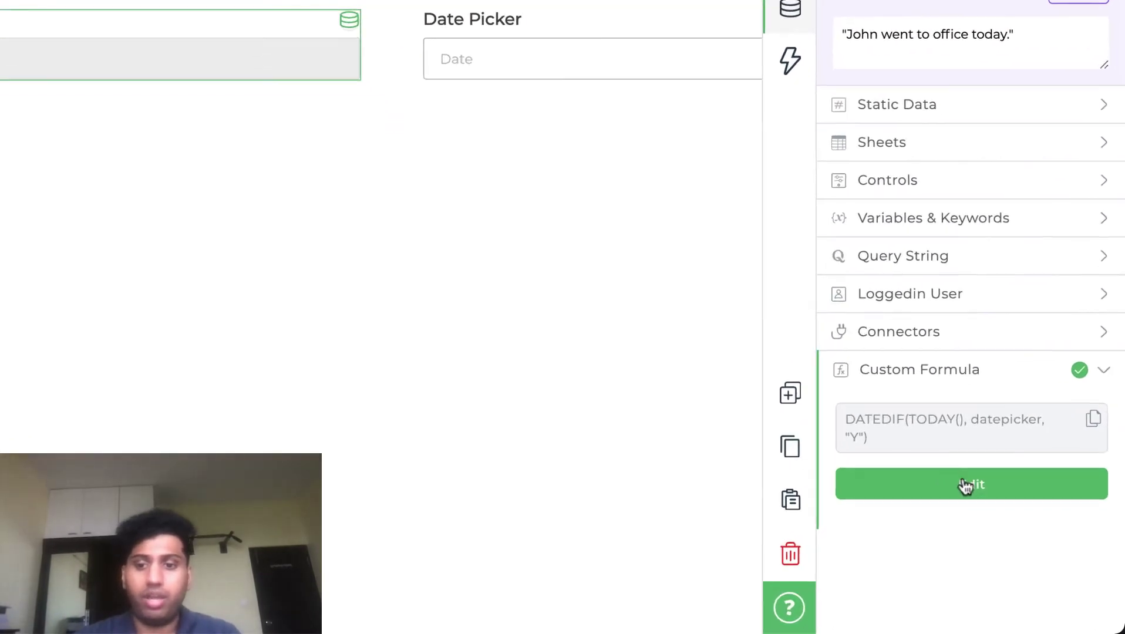
pyautogui.click(1009, 521)
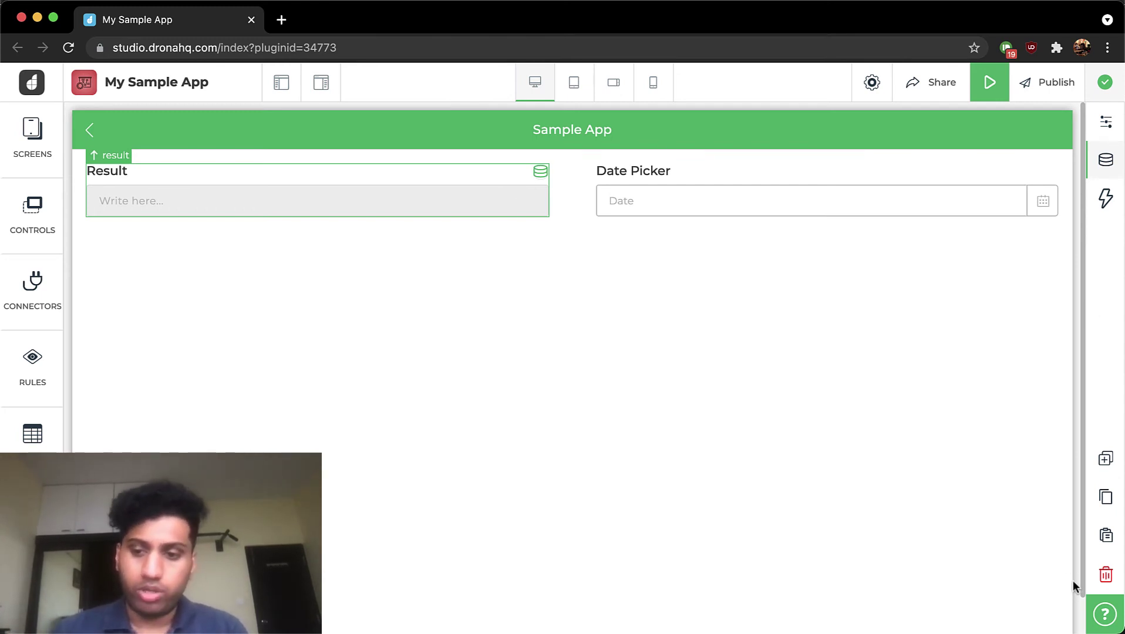
# Delete the Result field and clear the TODAY() expression from the Date Picker's custom formula.
pyautogui.click(1105, 574)
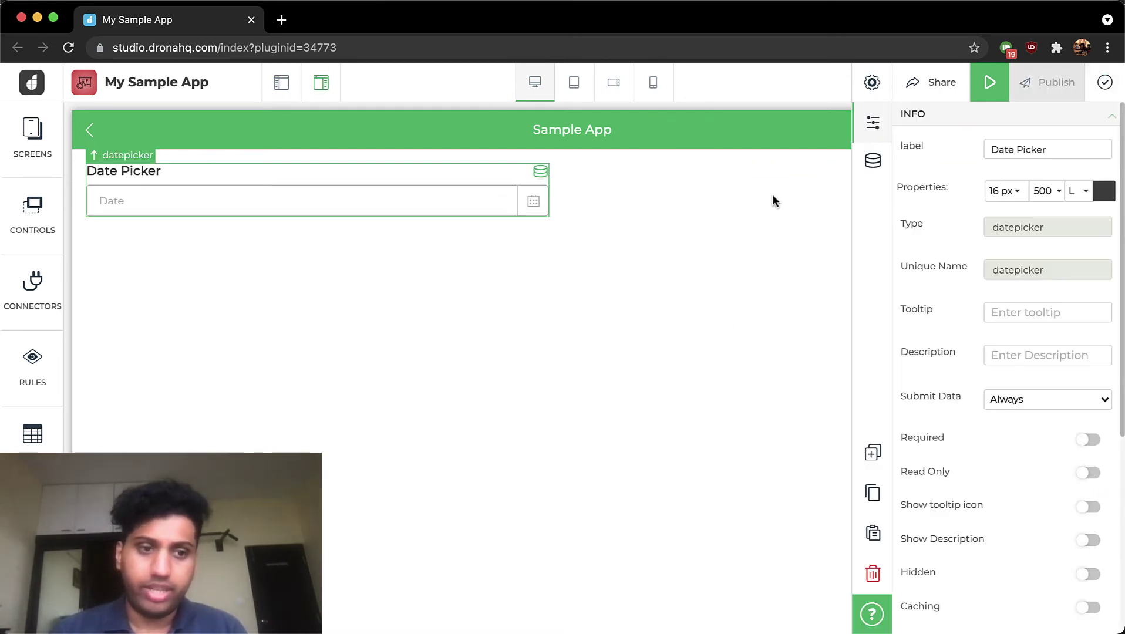
pyautogui.click(872, 162)
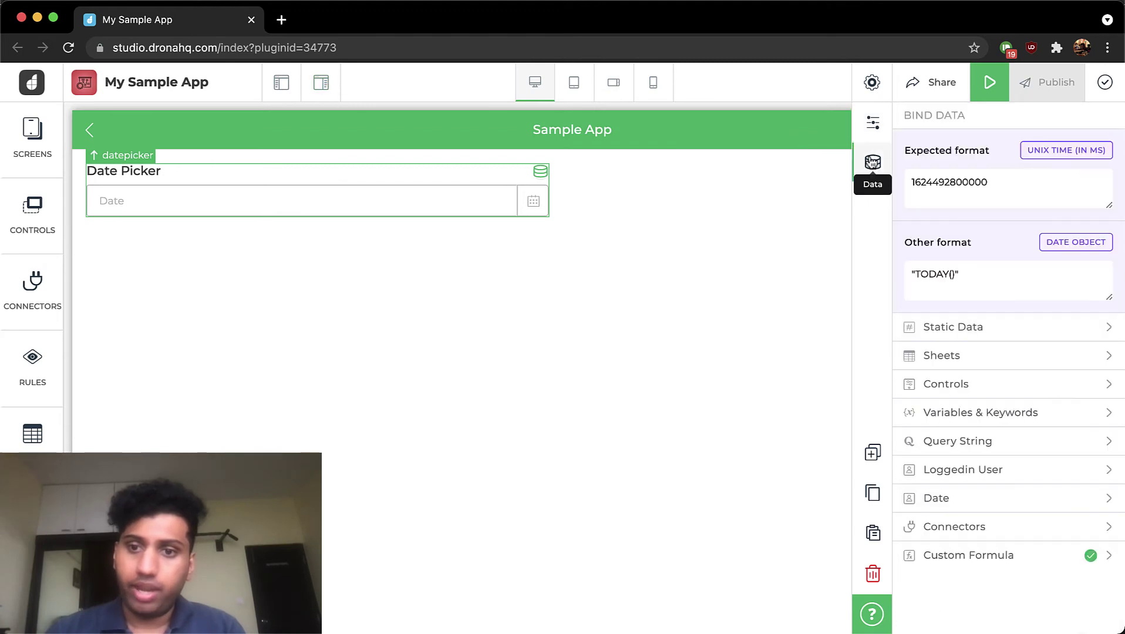
pyautogui.click(940, 555)
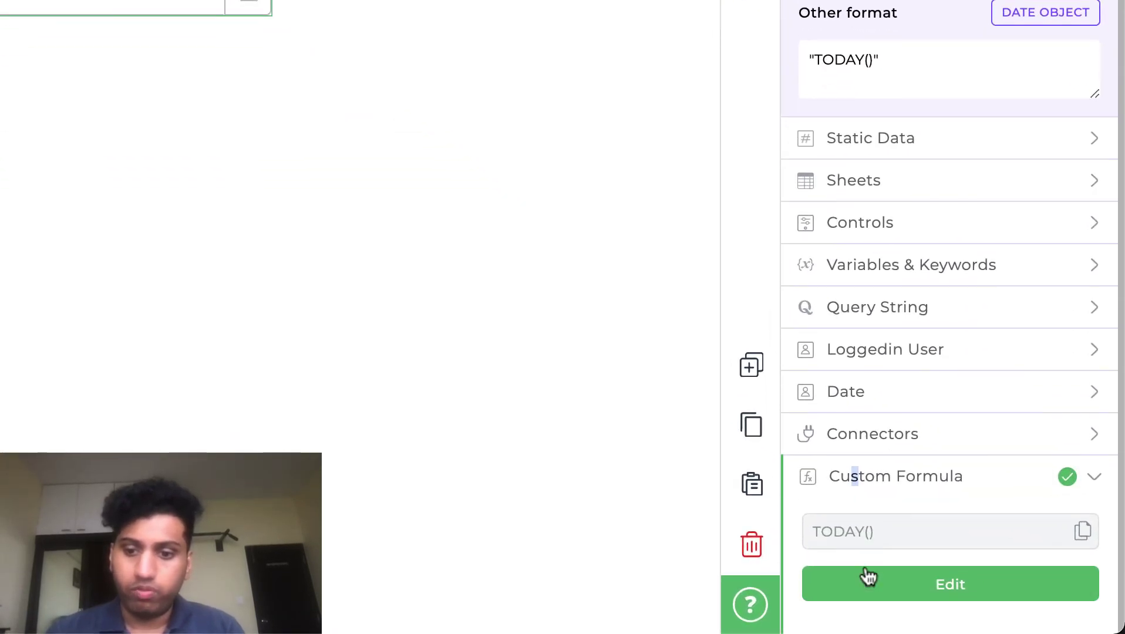
pyautogui.click(878, 613)
pyautogui.click(588, 286)
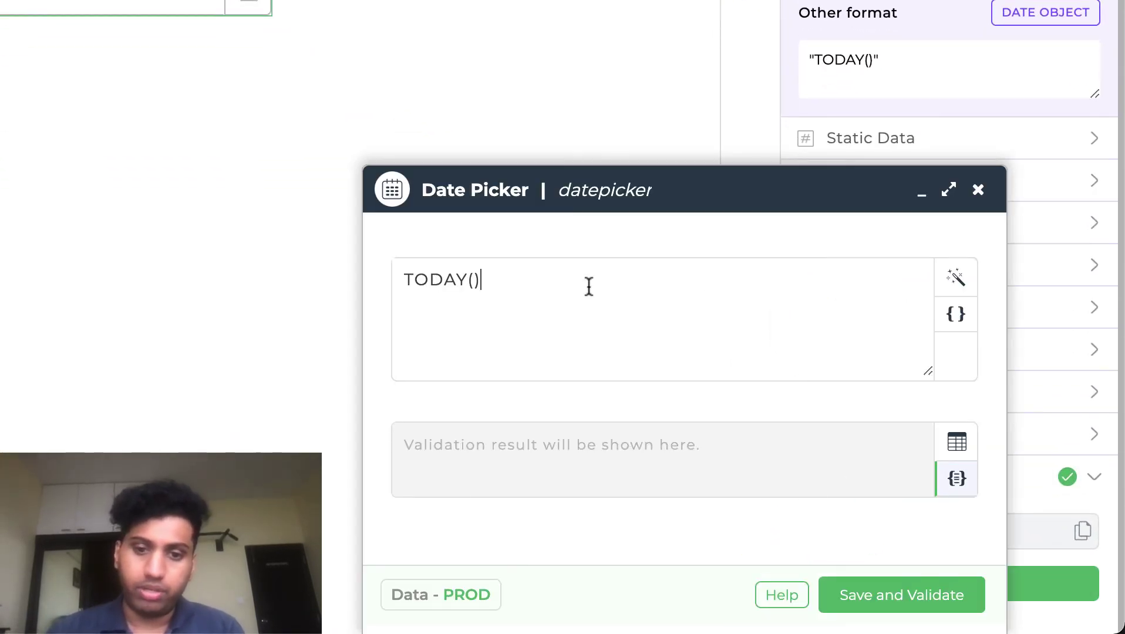
pyautogui.moveTo(587, 286); pyautogui.dragTo(358, 282)
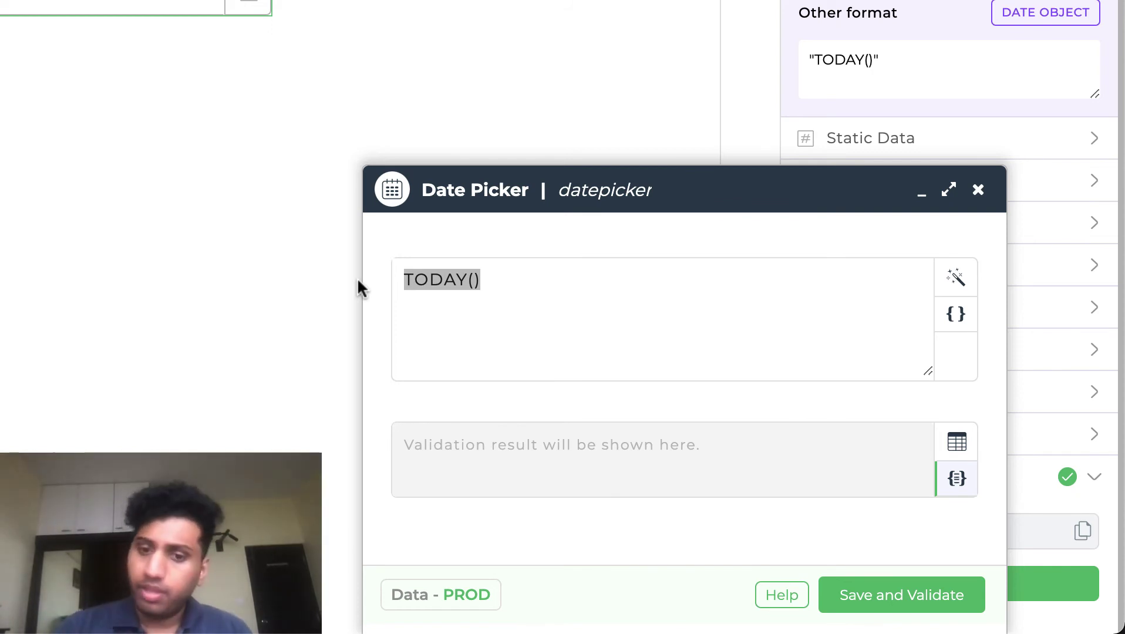
pyautogui.press('BackSpace')
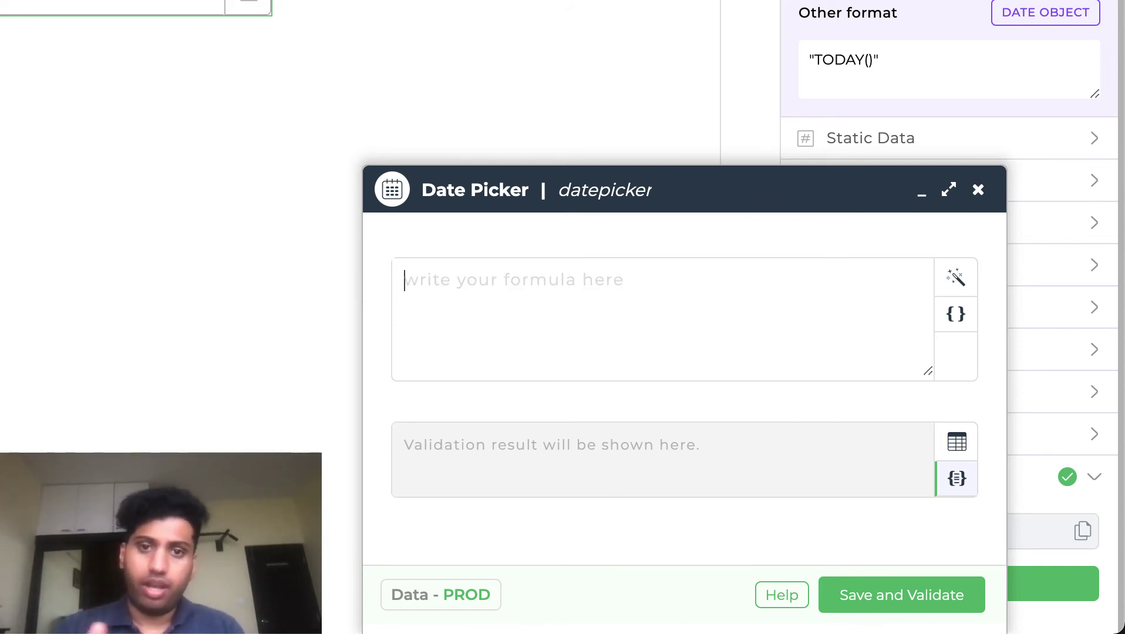
# Start the Date Picker's custom formula with a DATE function containing a nested DATESTR function.
pyautogui.write('DATE')
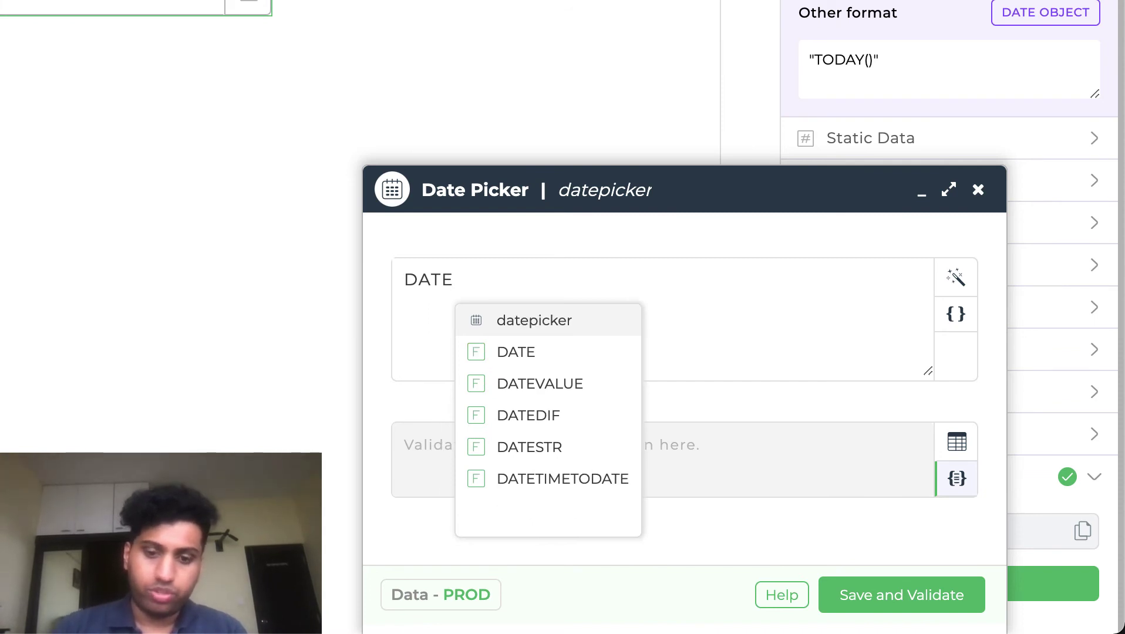
pyautogui.write('()')
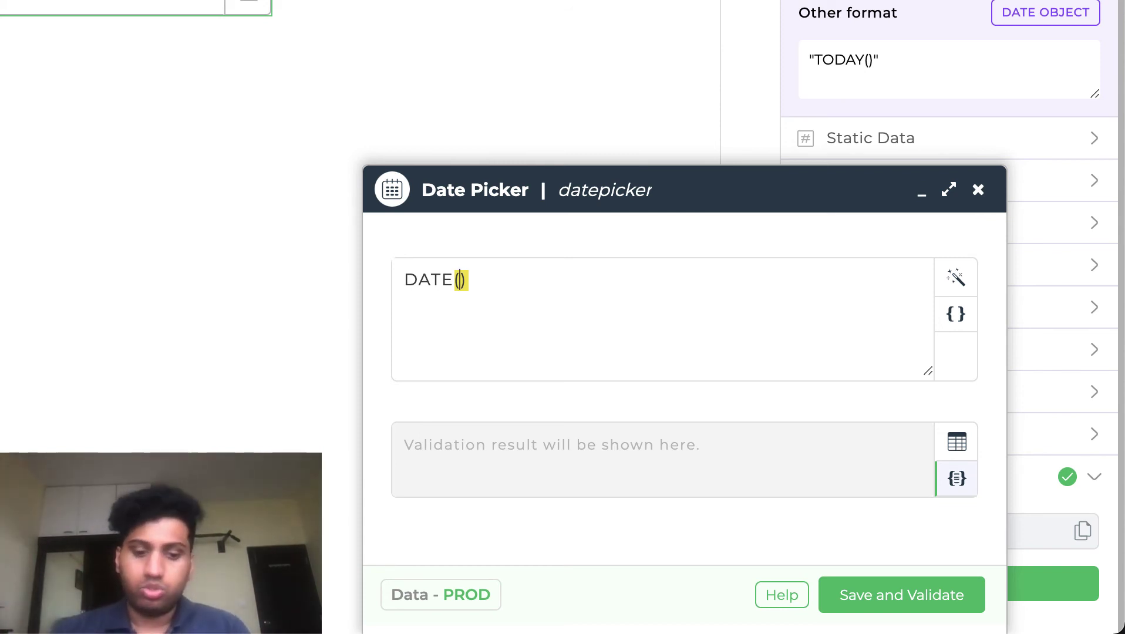
pyautogui.write('DATE')
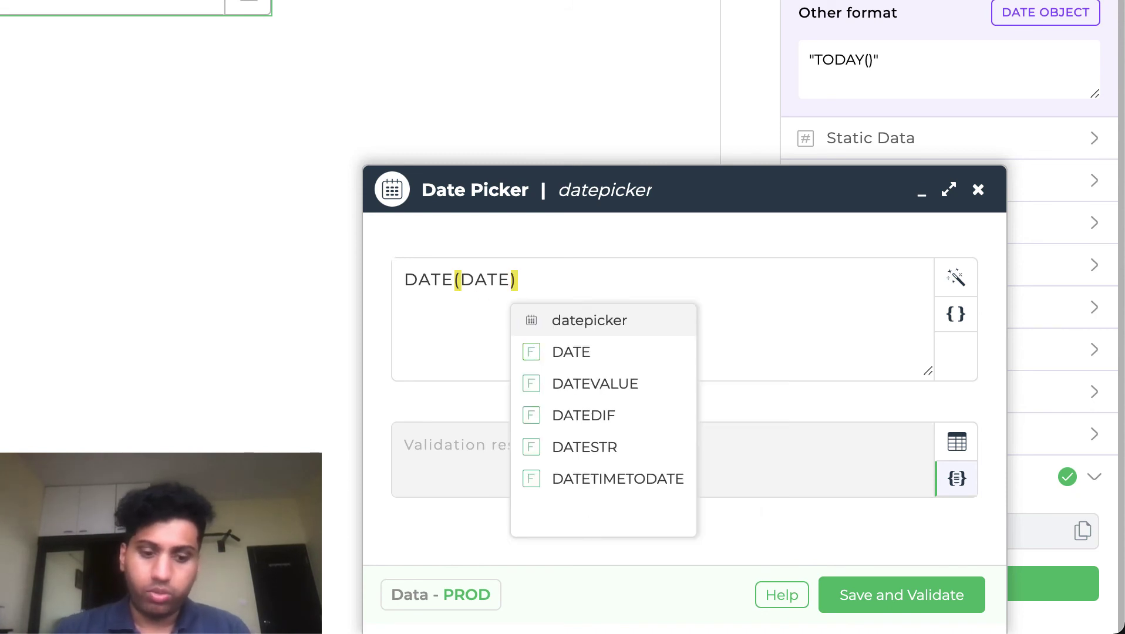
pyautogui.write('STR')
pyautogui.press('Return')
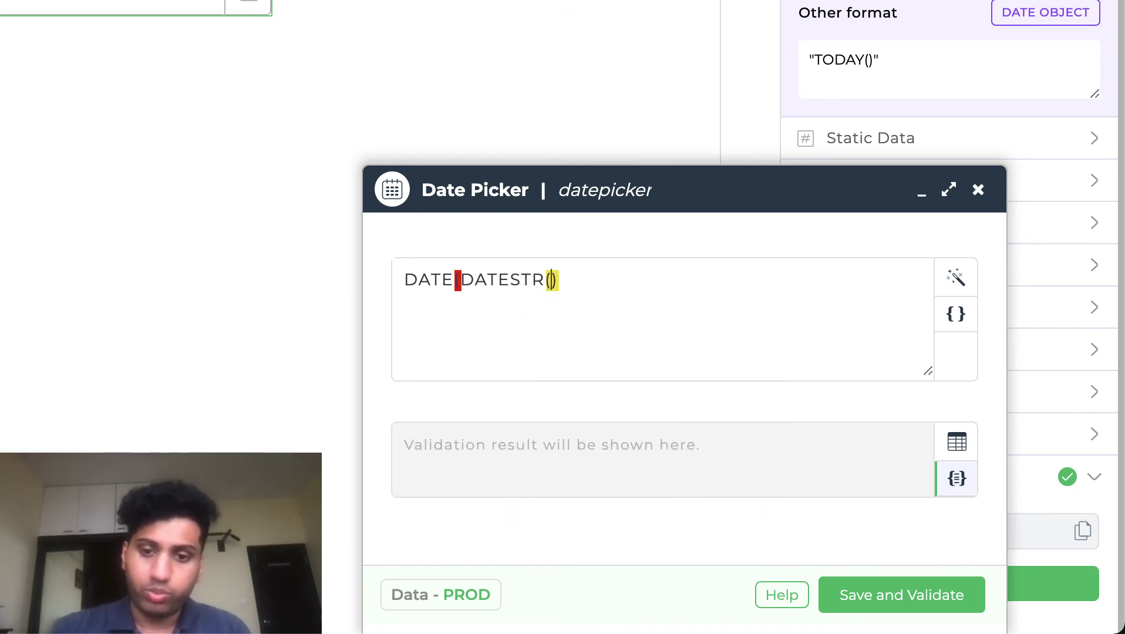
pyautogui.write(')')
pyautogui.press('Left')
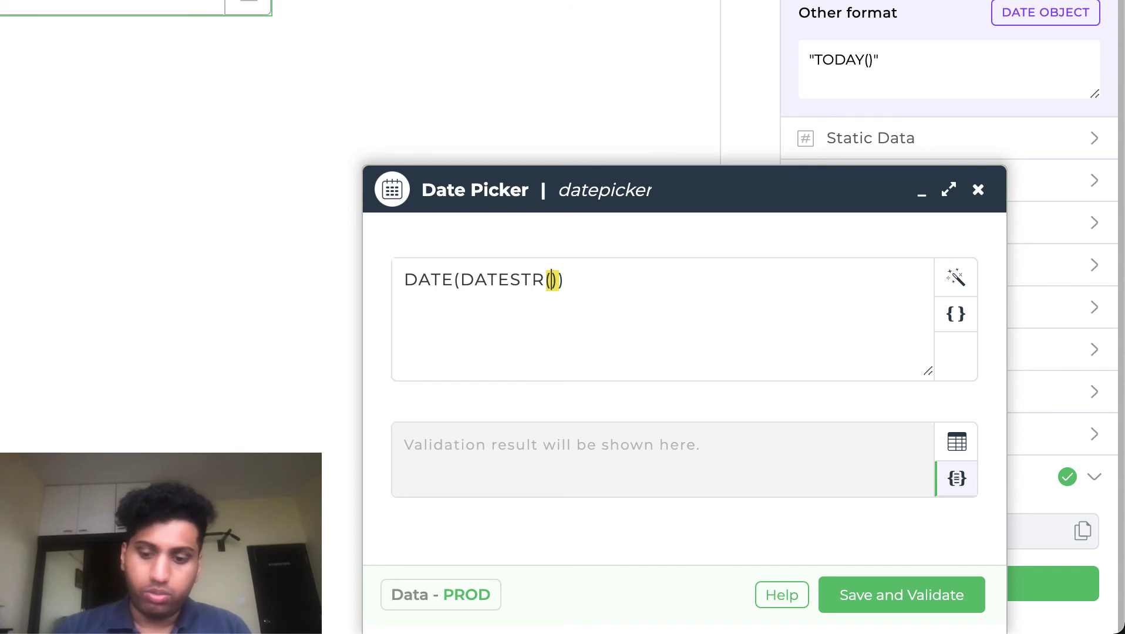
# Fill the nested DATESTR with TODAY() and "YYYY" so it supplies the year argument of DATE.
pyautogui.write('TOD')
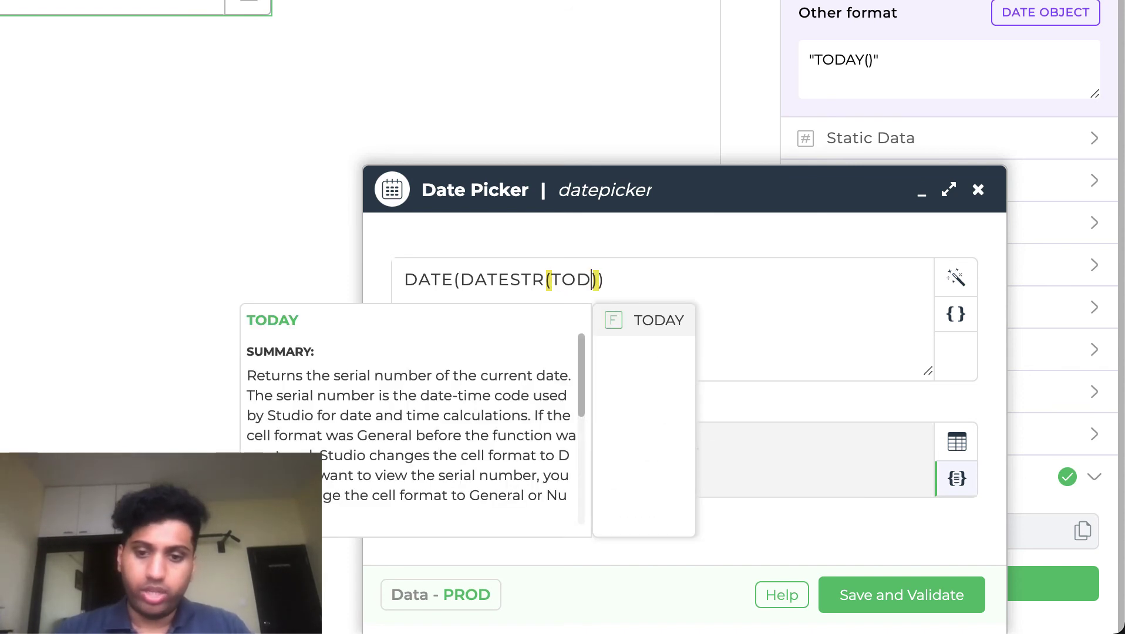
pyautogui.press('Return')
pyautogui.press('Left')
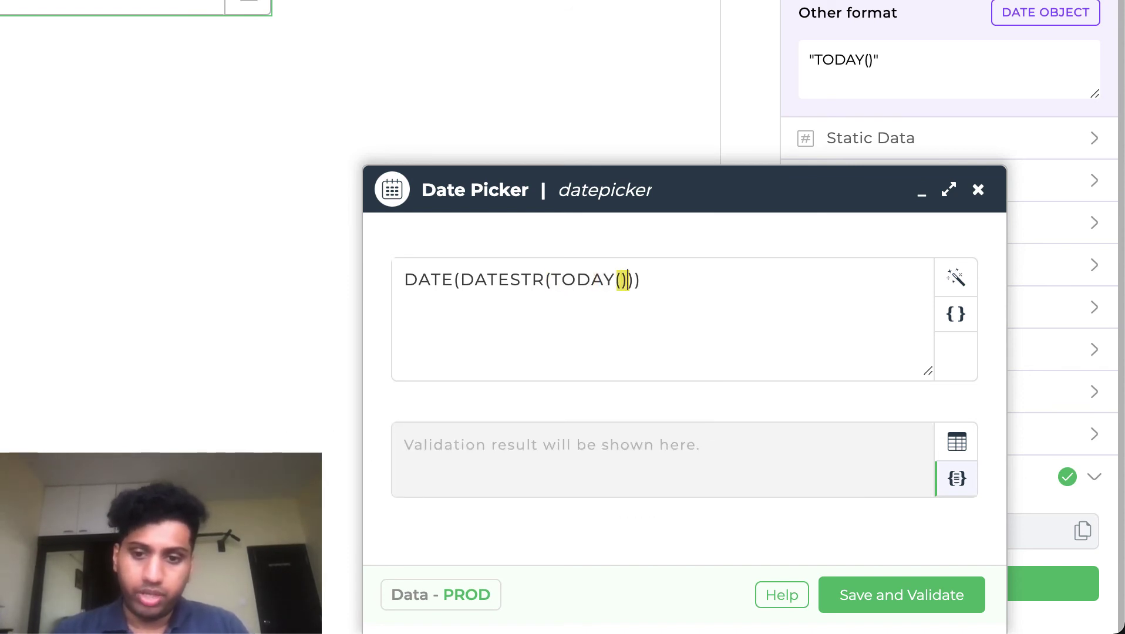
pyautogui.press('Right')
pyautogui.write(', ')
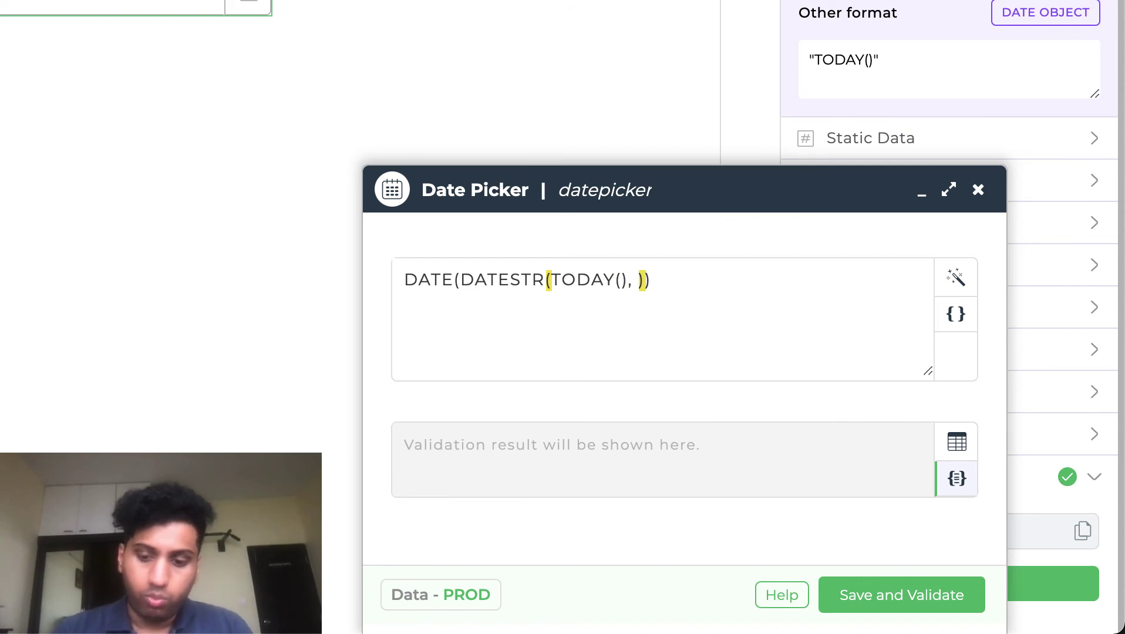
pyautogui.write('"')
pyautogui.write('YYYY')
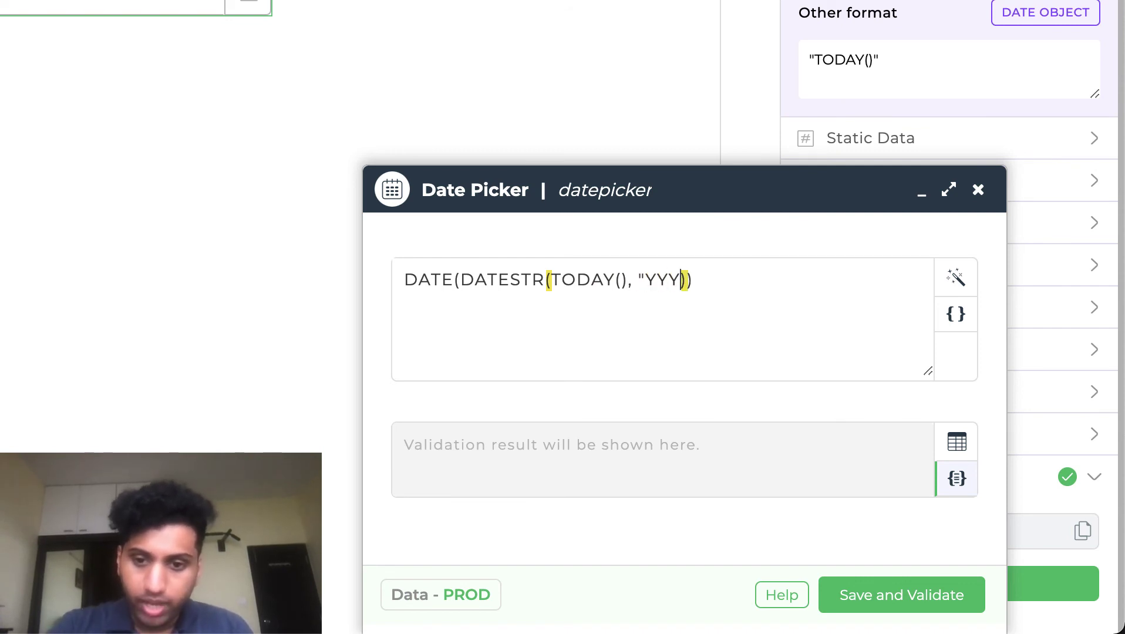
pyautogui.write('"')
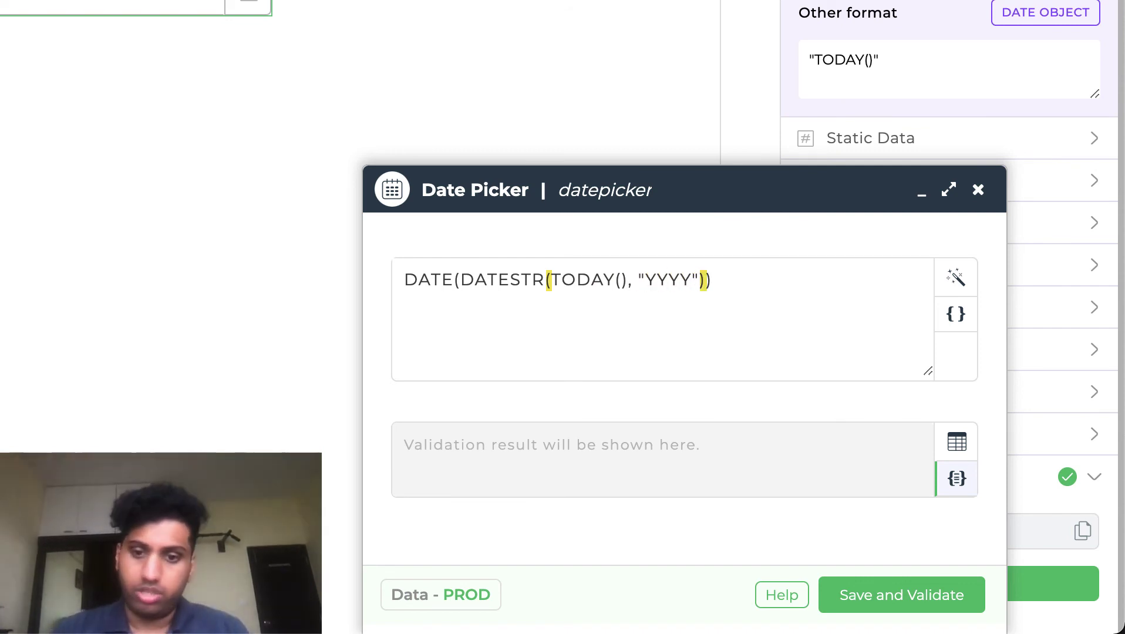
pyautogui.press('Right')
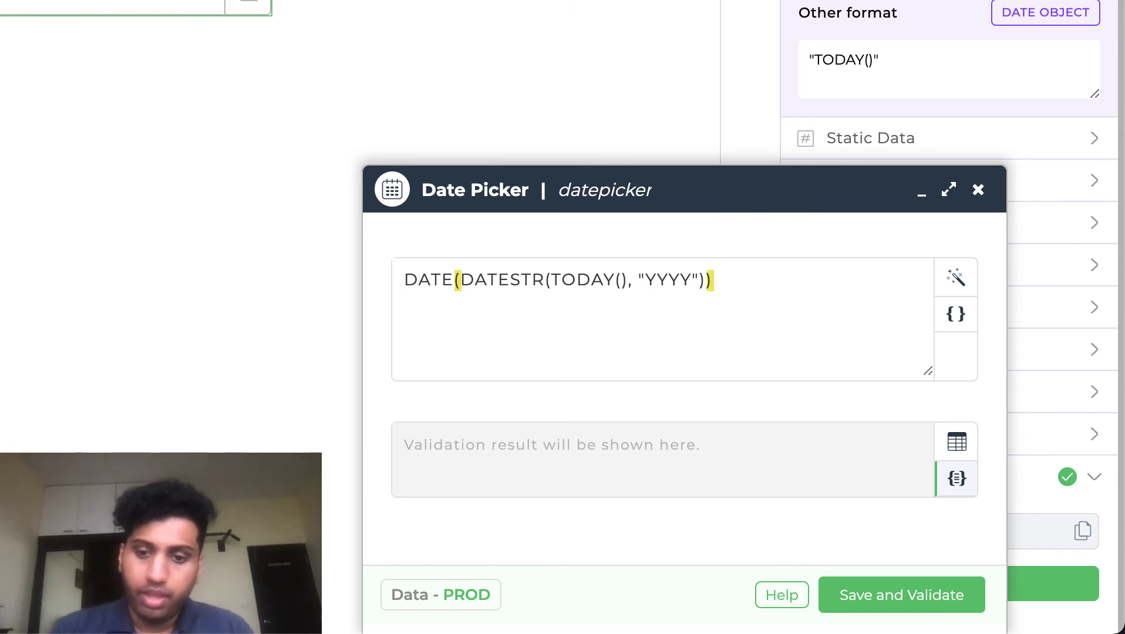
# Add a second DATESTR function as the next DATE argument, with TODAY() as its date.
pyautogui.write(', ')
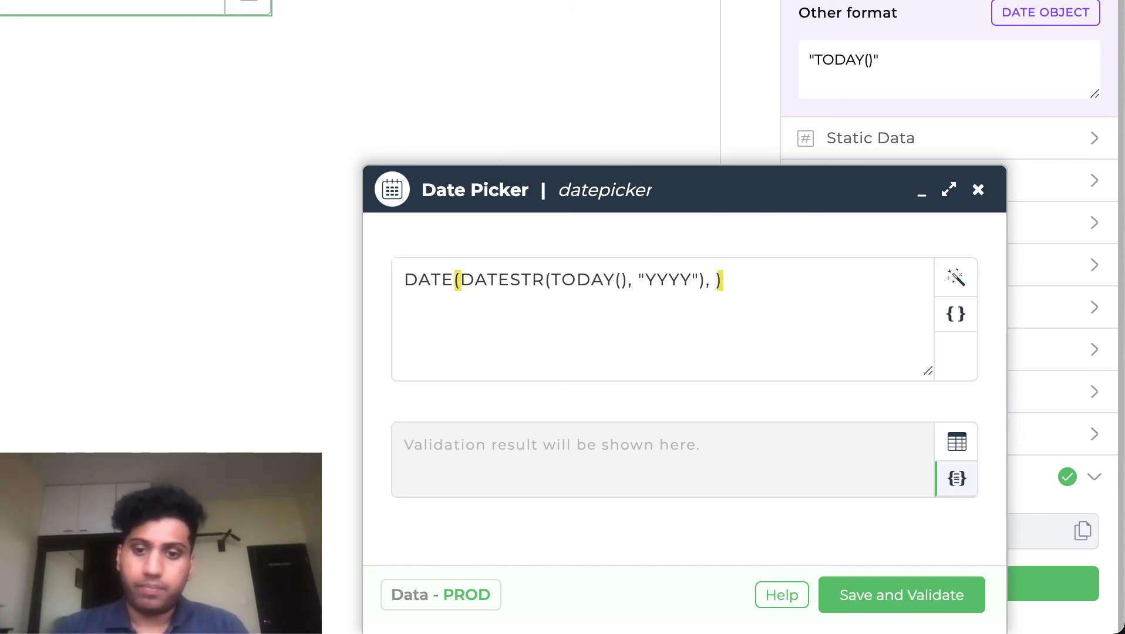
pyautogui.write('DATE')
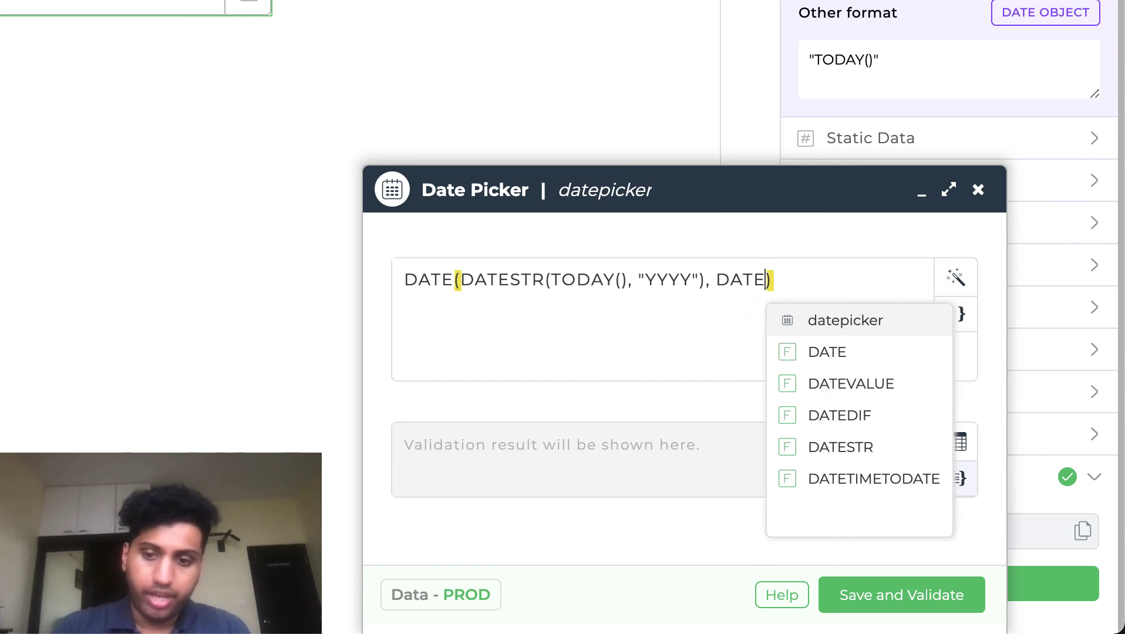
pyautogui.press('Down')
pyautogui.press('Down')
pyautogui.press('Down')
pyautogui.press('Down')
pyautogui.press('Return')
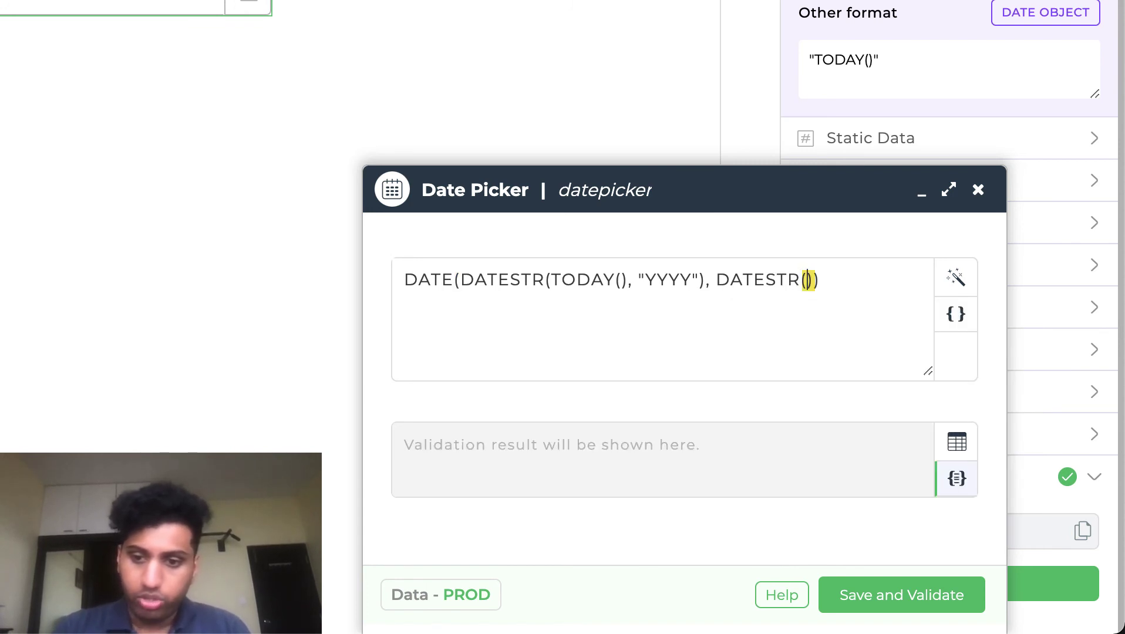
pyautogui.write('TOD')
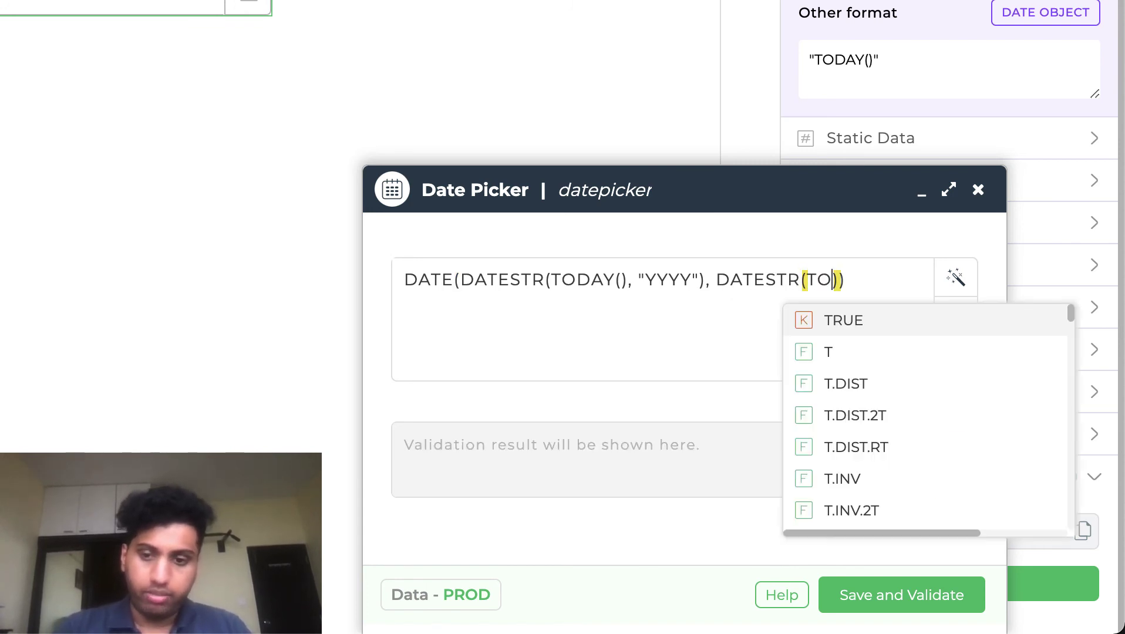
pyautogui.press('Return')
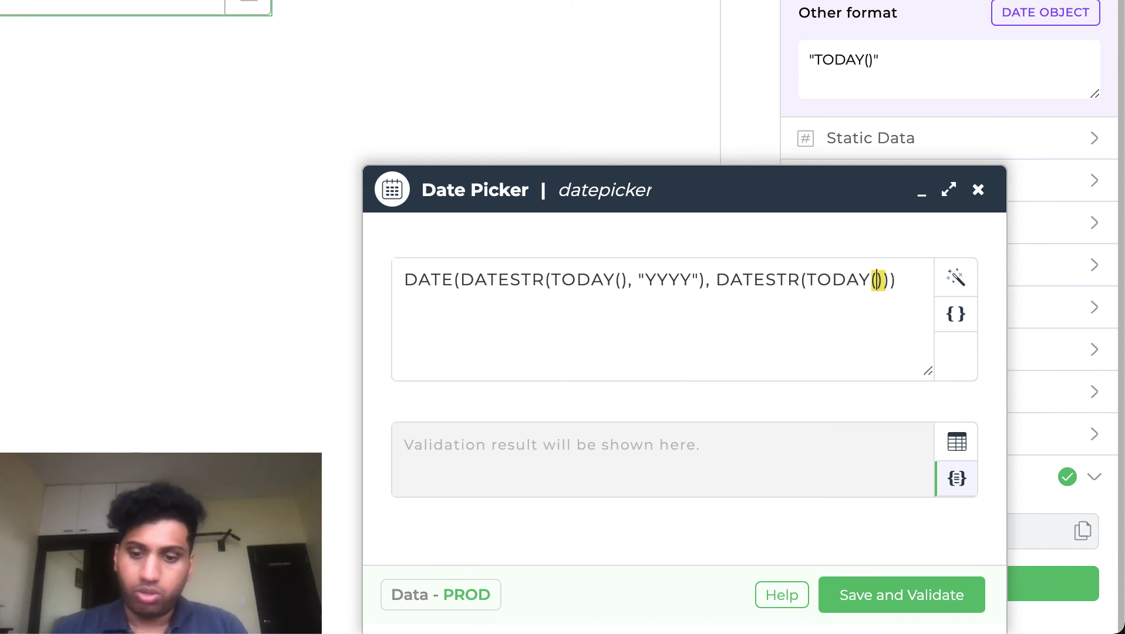
# Set the second DATESTR's format argument to "MM" so it supplies the month.
pyautogui.press('Right')
pyautogui.press('Right')
pyautogui.press('Left')
pyautogui.press('Left')
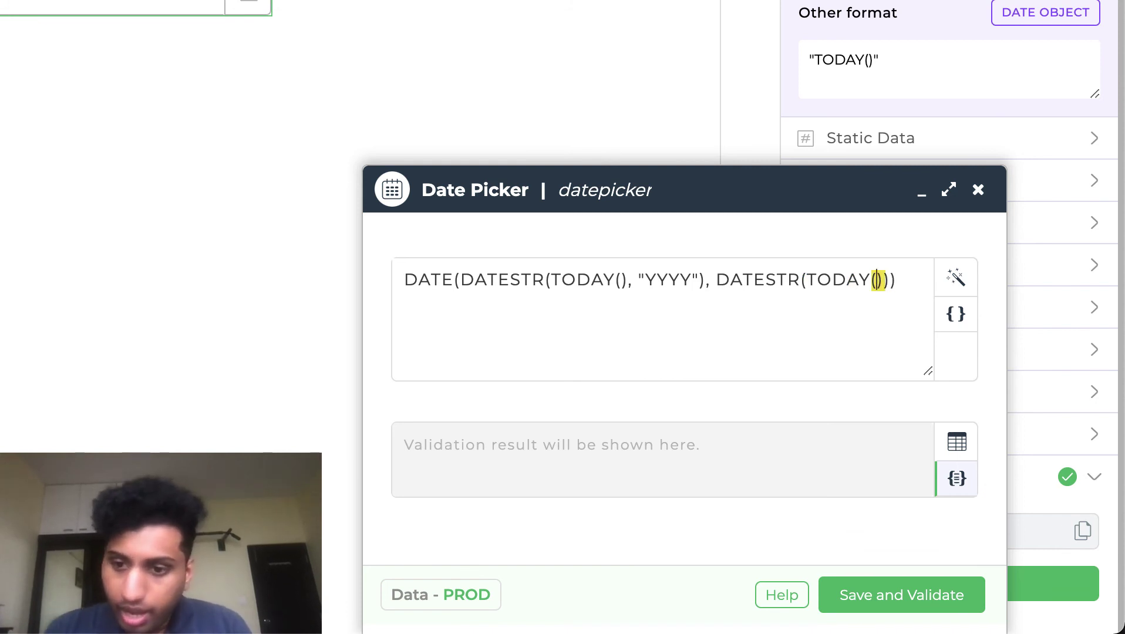
pyautogui.press('Right')
pyautogui.write(', ')
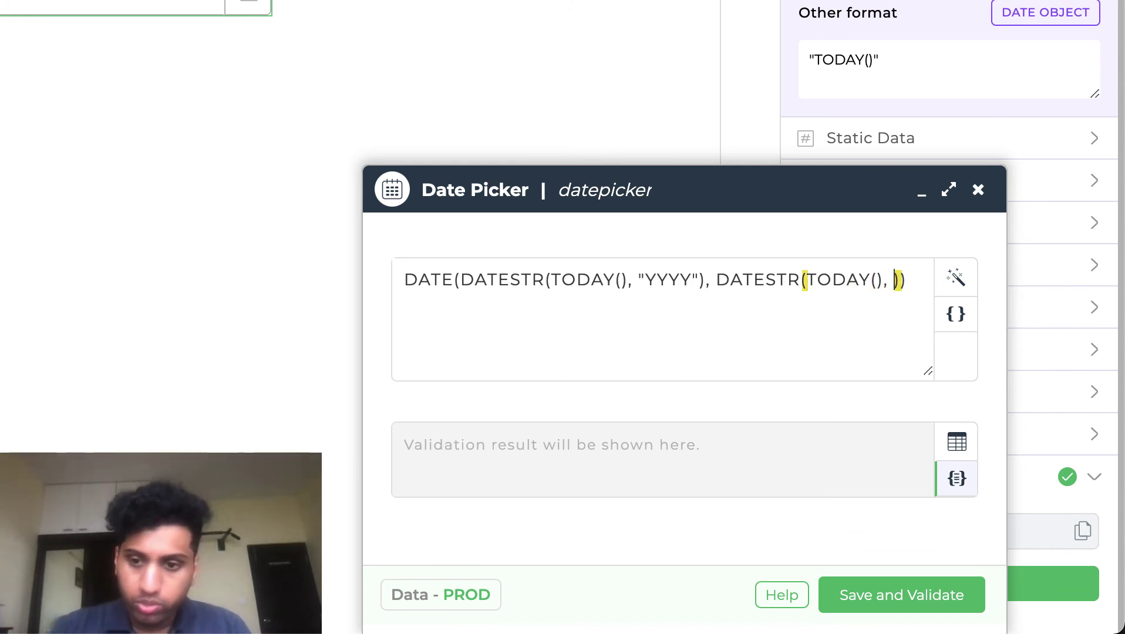
pyautogui.write('""')
pyautogui.press('Left')
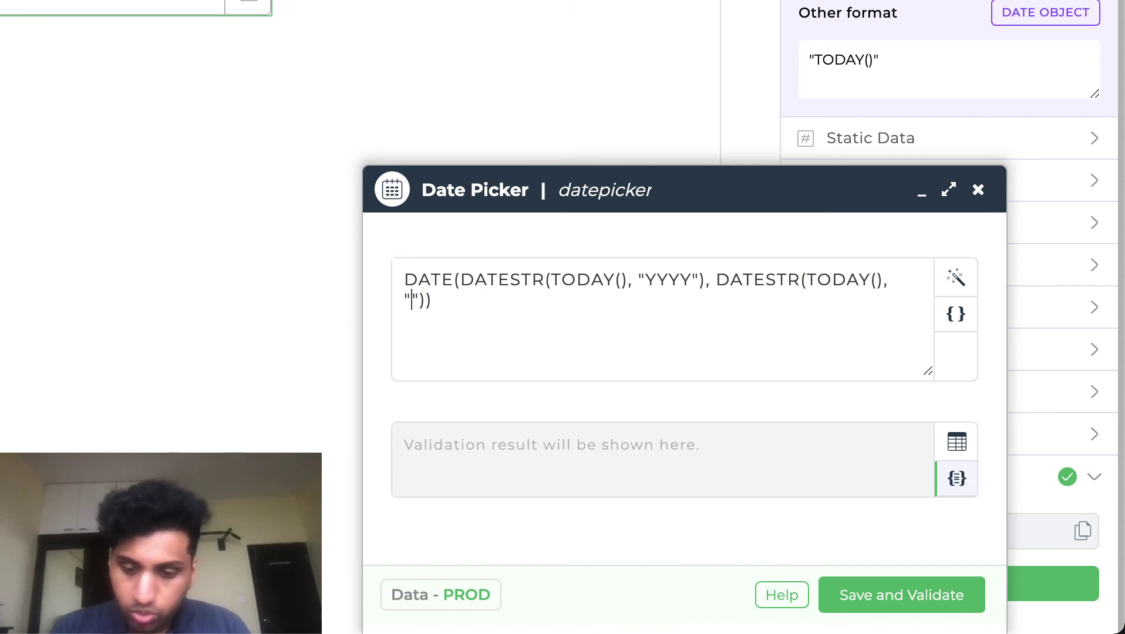
pyautogui.write('MM')
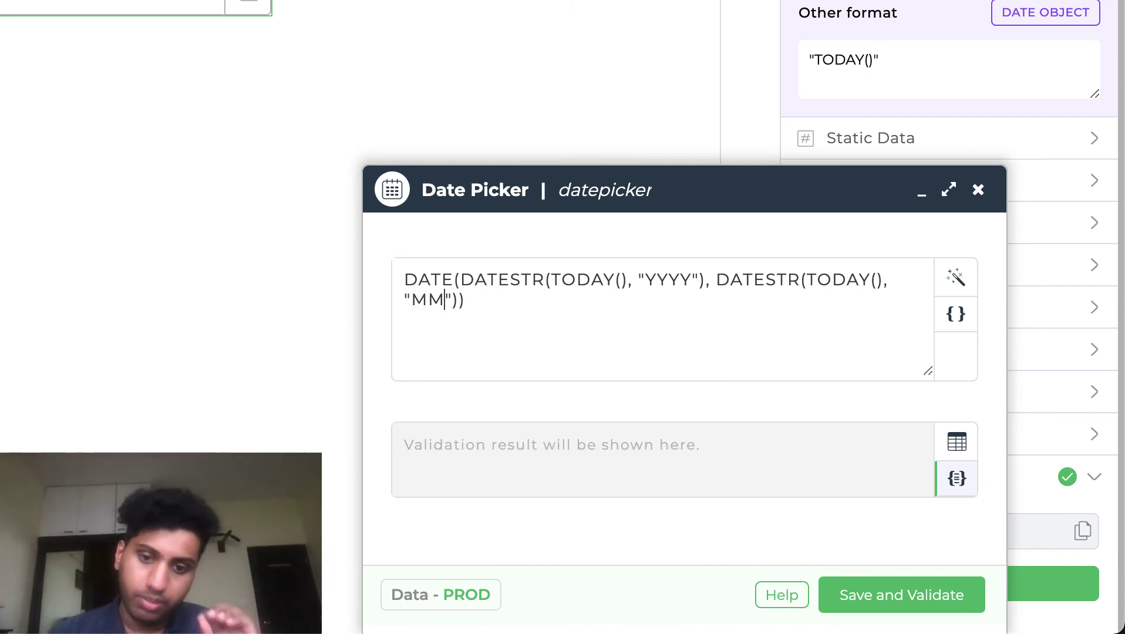
pyautogui.press('Right')
pyautogui.press('Right')
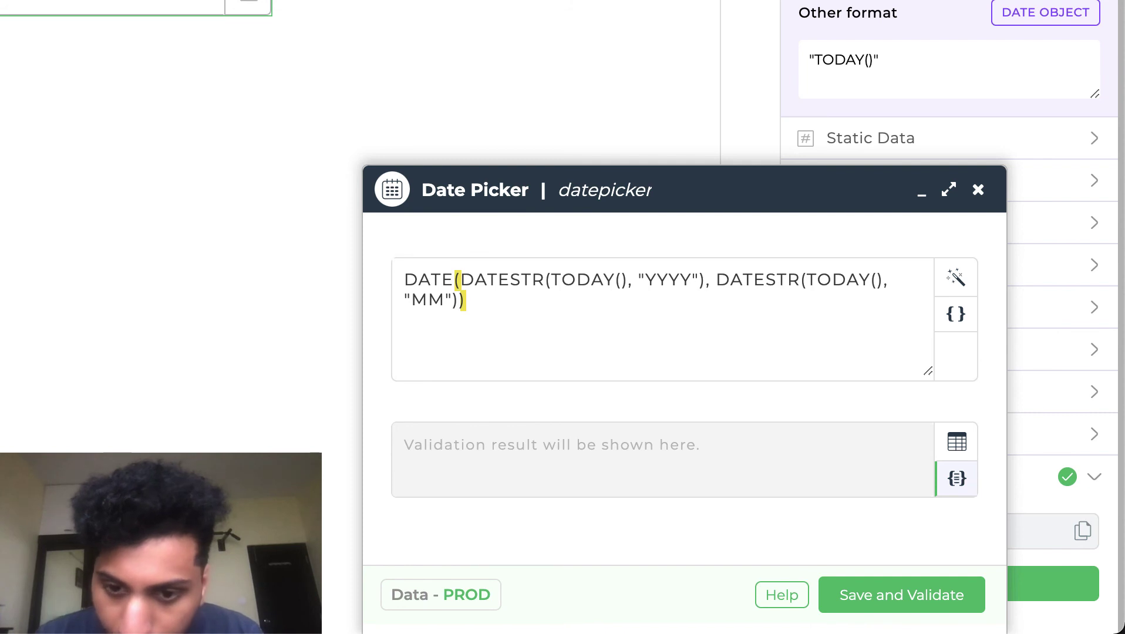
# Add DATESTR(TODAY(), "DD") as the third argument of DATE to supply the day.
pyautogui.write(', D')
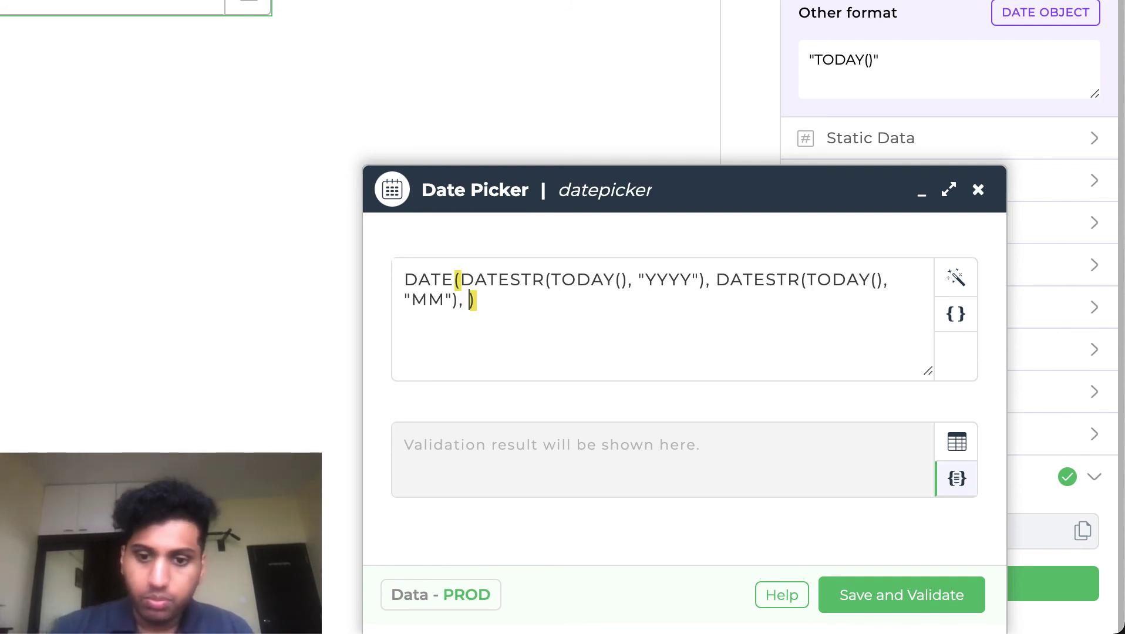
pyautogui.write('ATES')
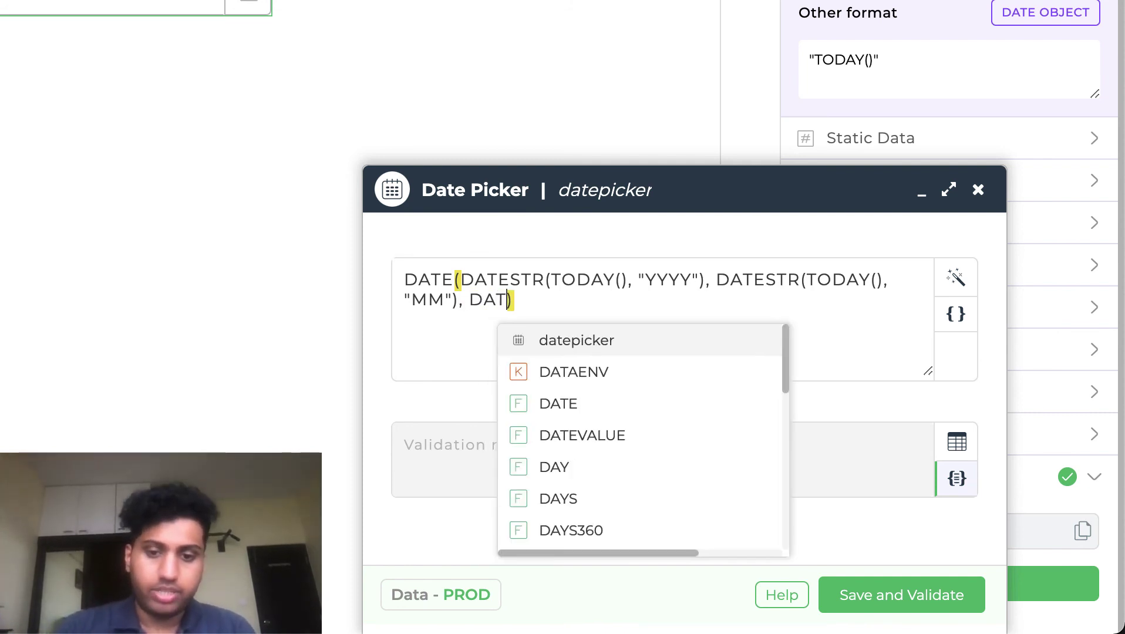
pyautogui.write('T')
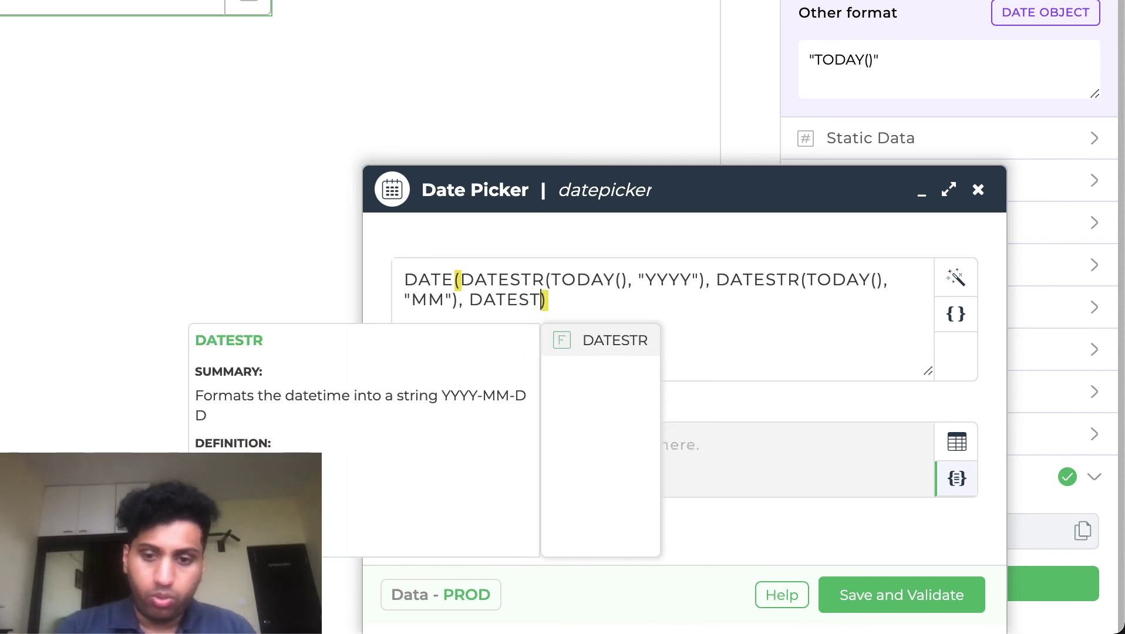
pyautogui.press('Return')
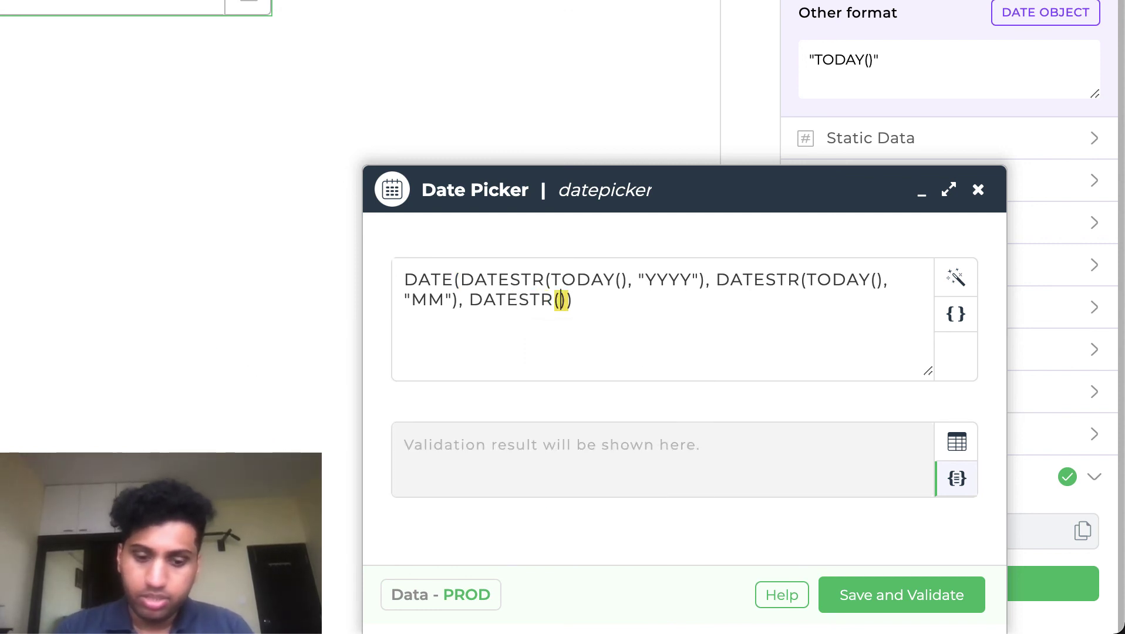
pyautogui.write('TOD')
pyautogui.press('Return')
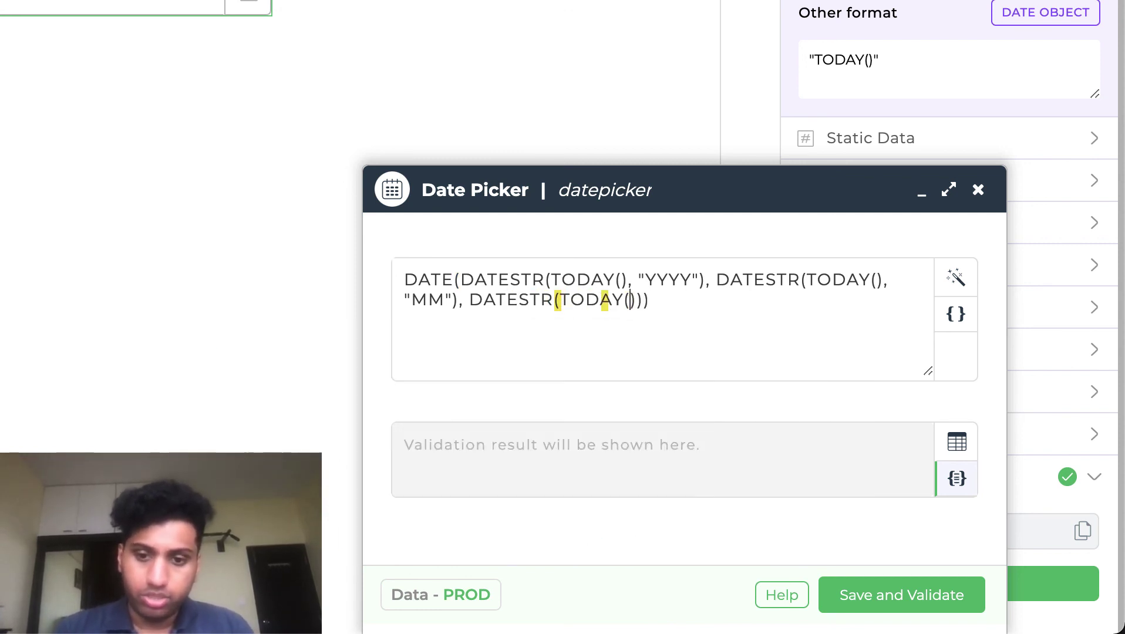
pyautogui.press('Right')
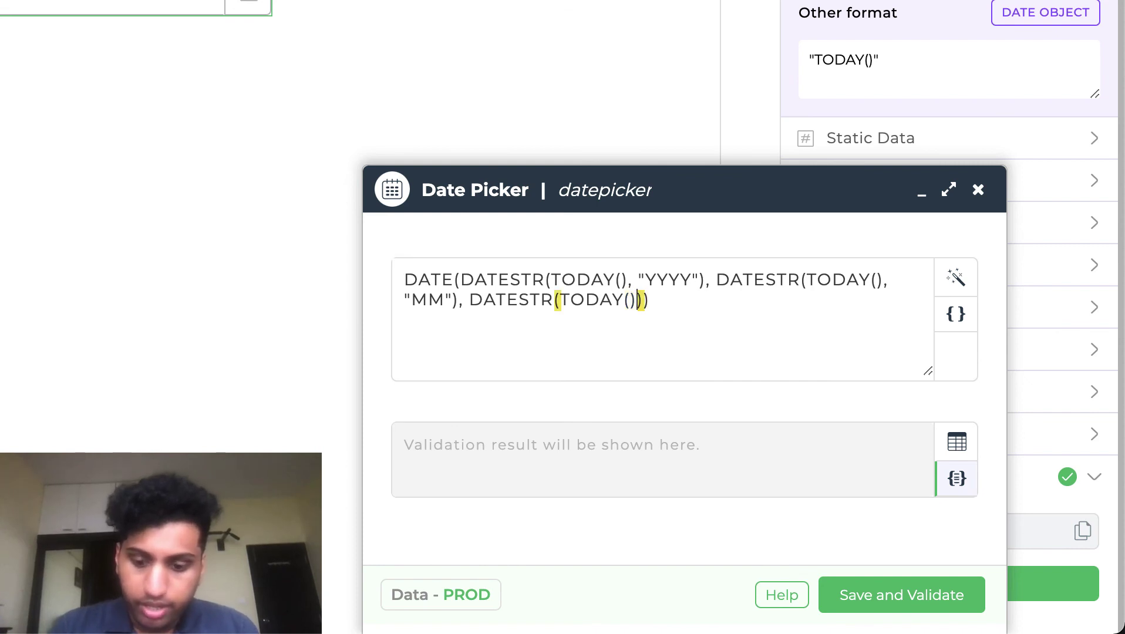
pyautogui.write(', "DD')
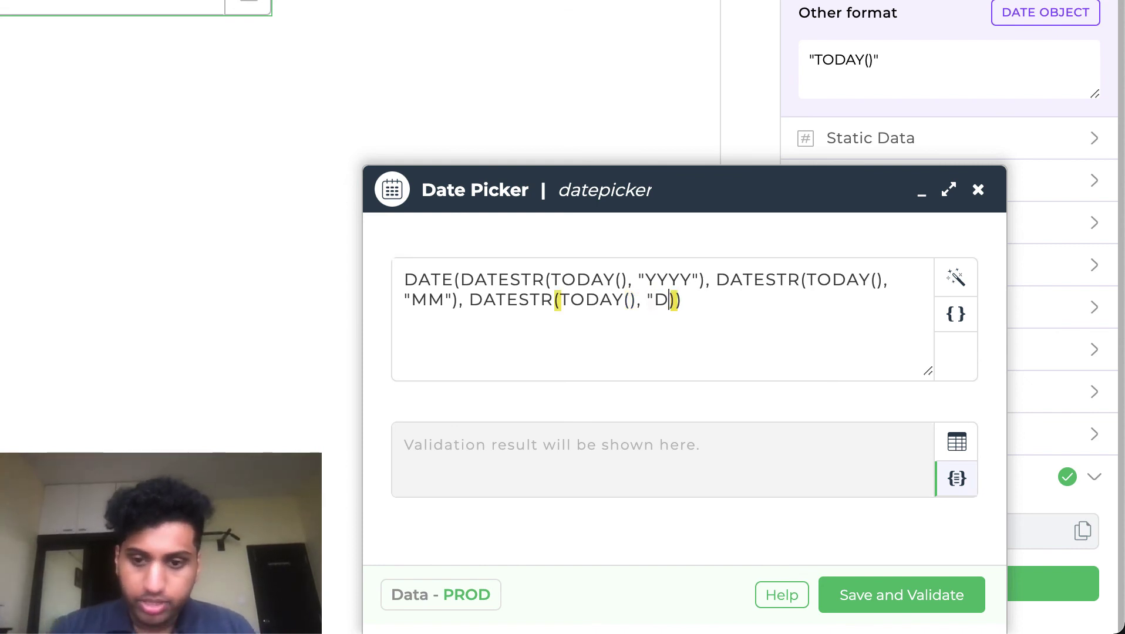
pyautogui.write('"')
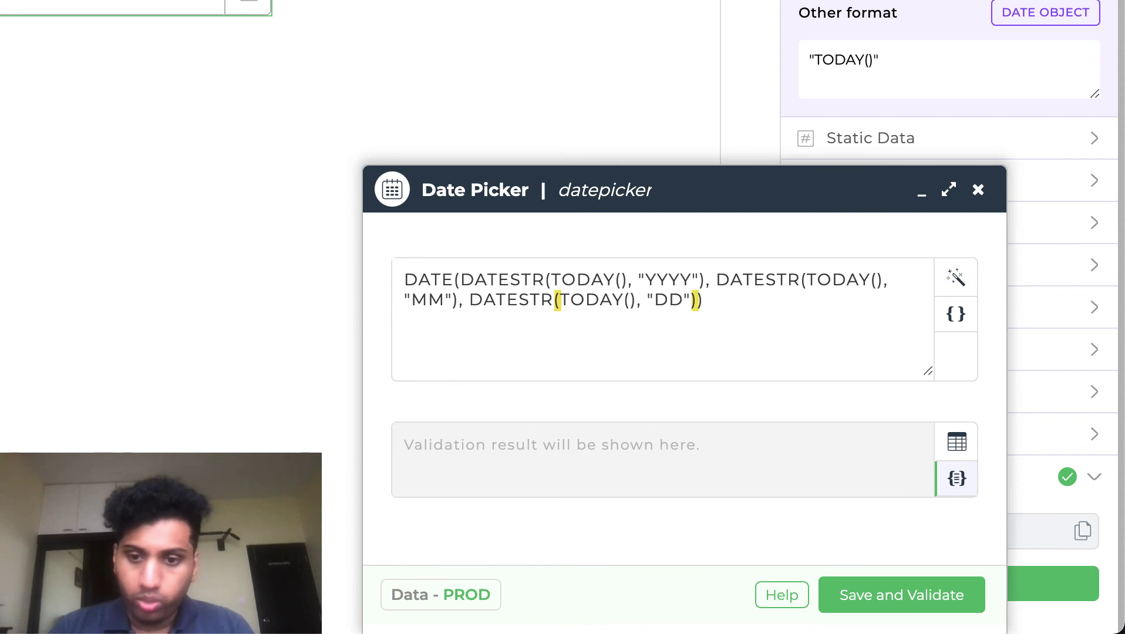
# Append + 3 to the day argument inside DATE, then save and validate the formula.
pyautogui.press('Right')
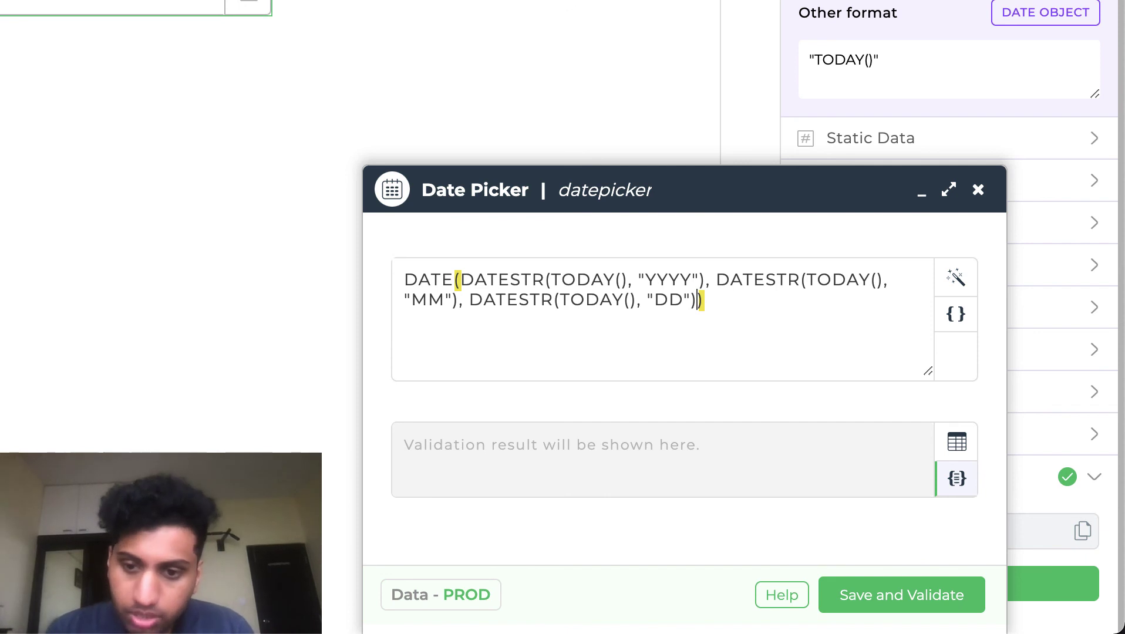
pyautogui.write('+ ')
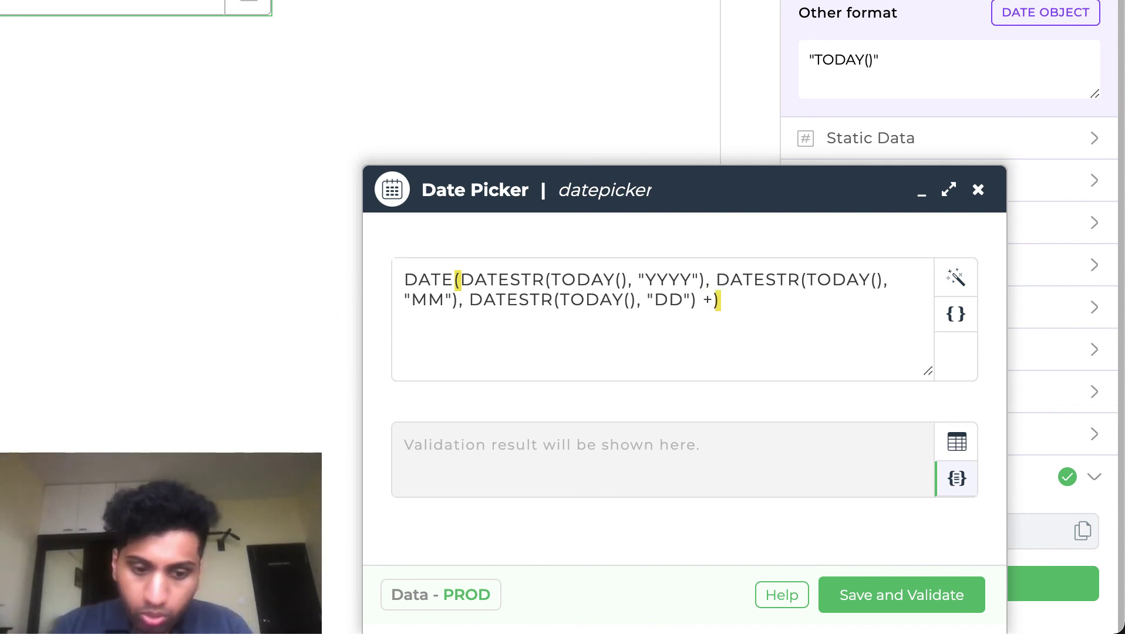
pyautogui.write('3')
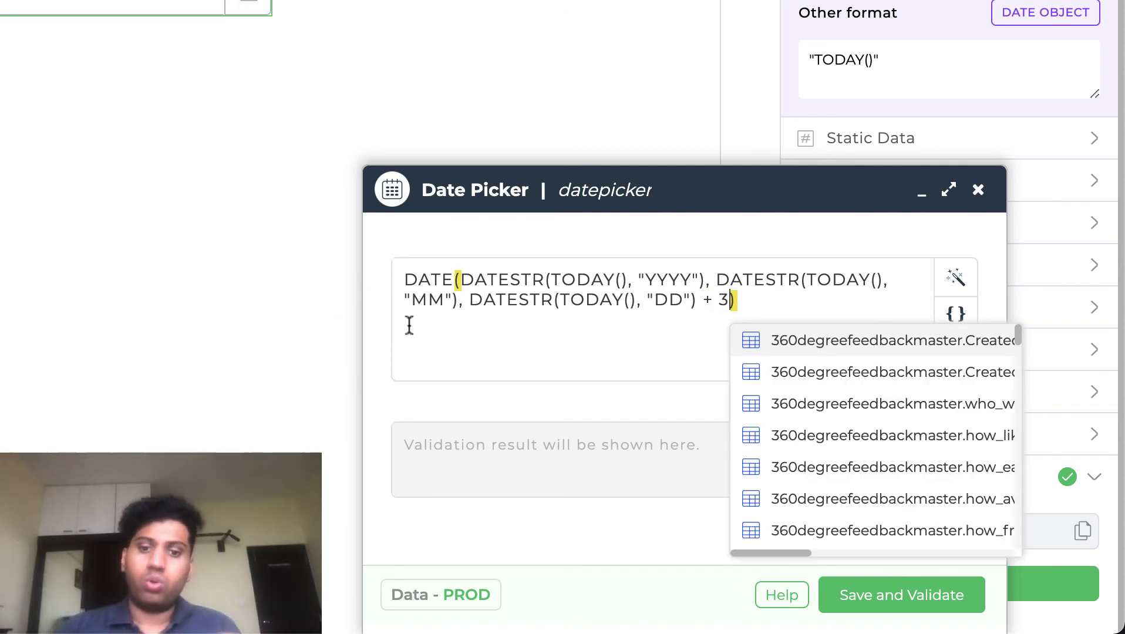
pyautogui.click(429, 321)
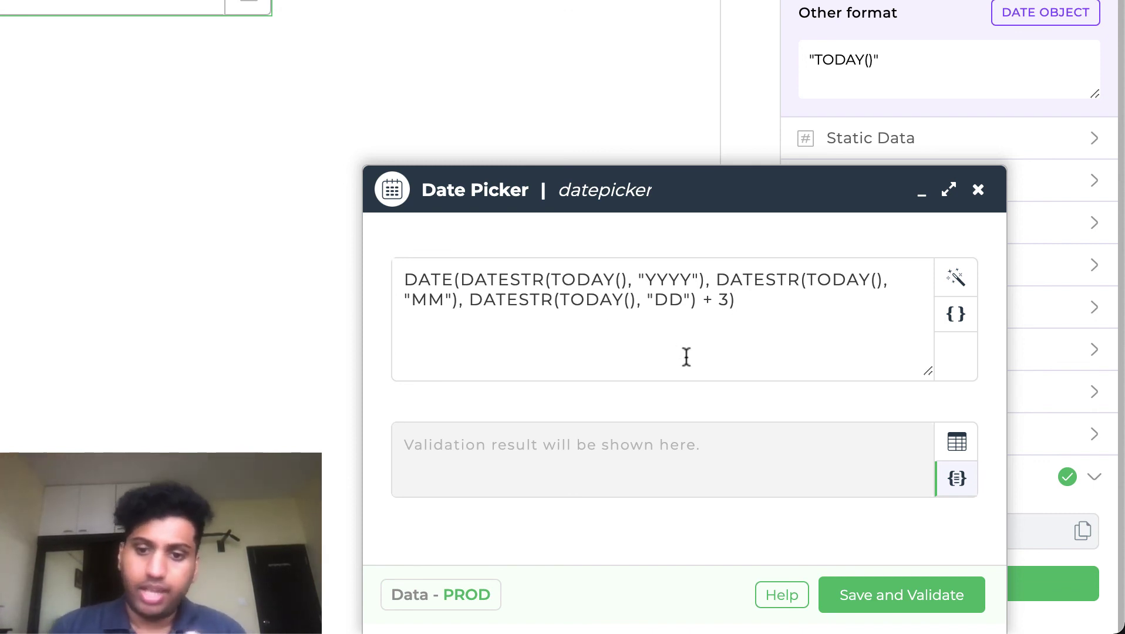
pyautogui.click(834, 596)
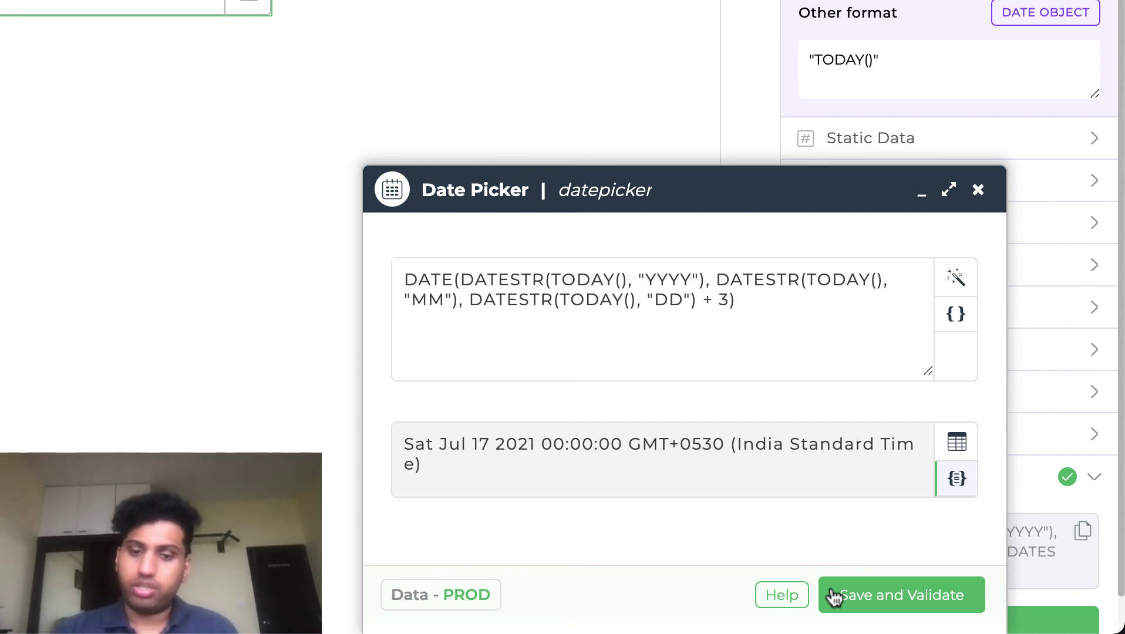
# Check the validated date, close the formula editor, and preview the app to view the Date Picker's value.
pyautogui.moveTo(437, 445); pyautogui.dragTo(524, 445)
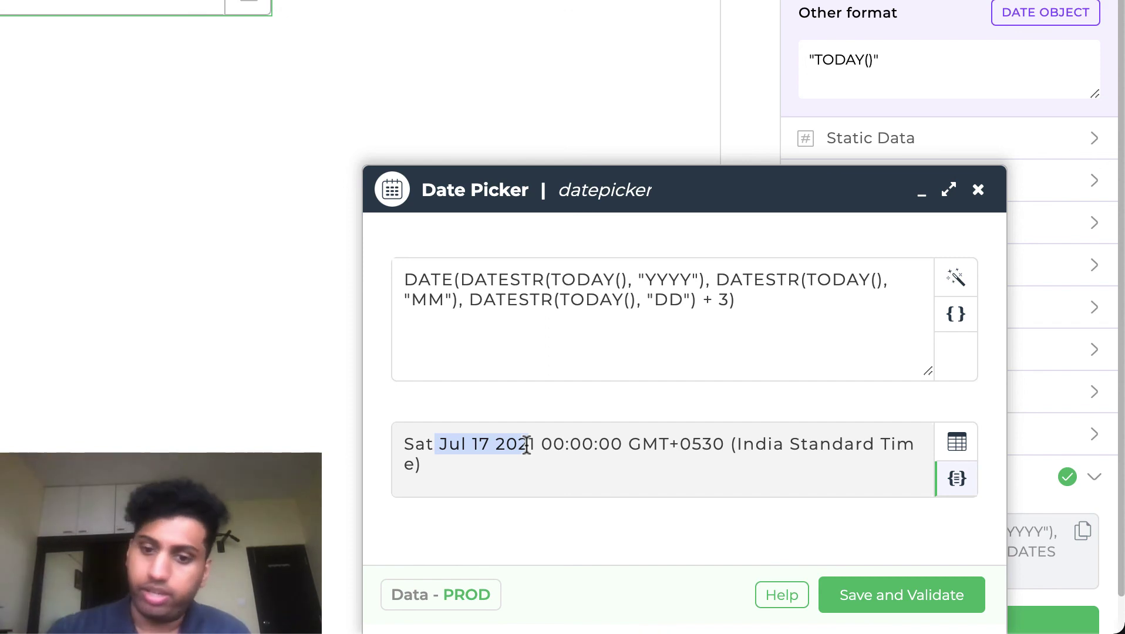
pyautogui.click(978, 189)
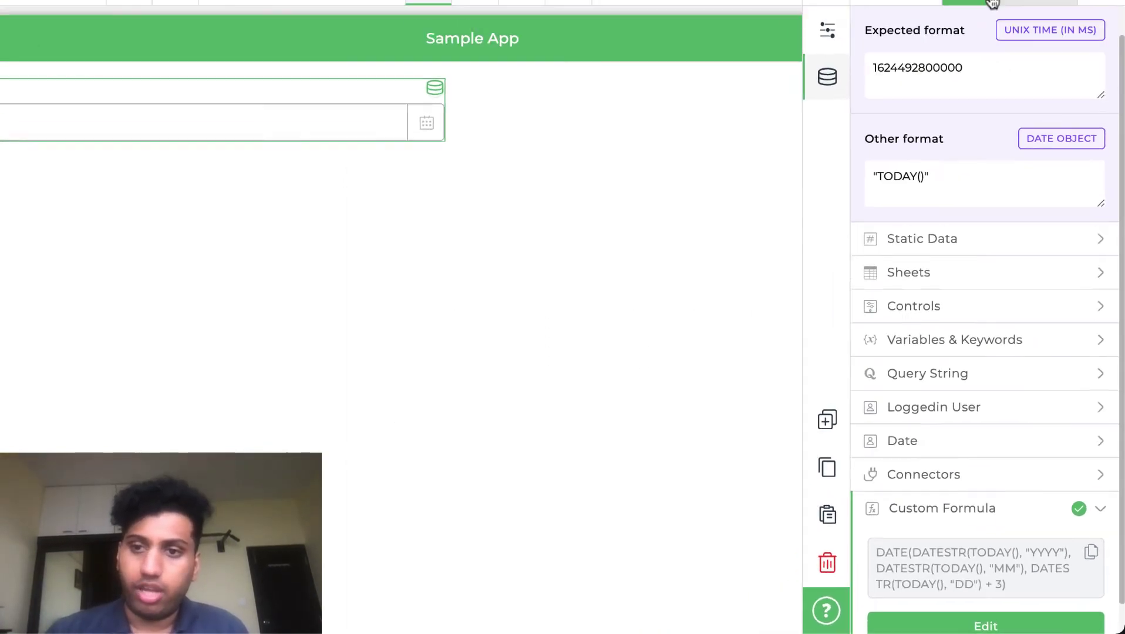
pyautogui.click(993, 86)
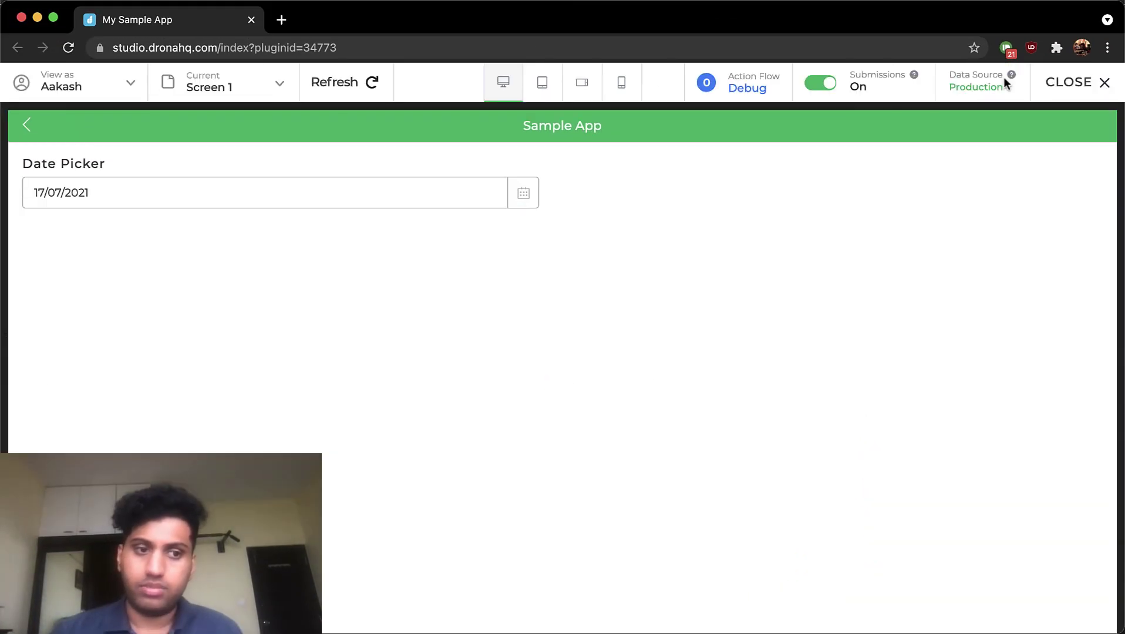